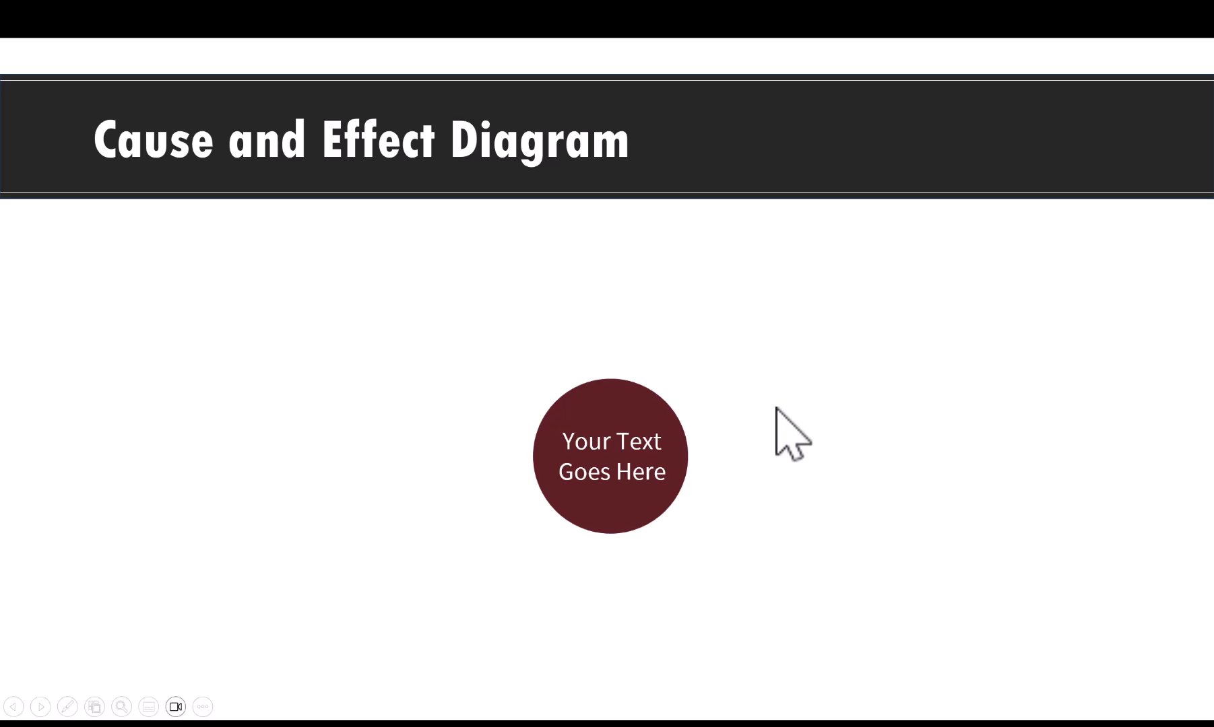
- Play the finished cause-and-effect animation, then return to editing slide 2
{"action": "left_click", "coordinate": [767, 418]}
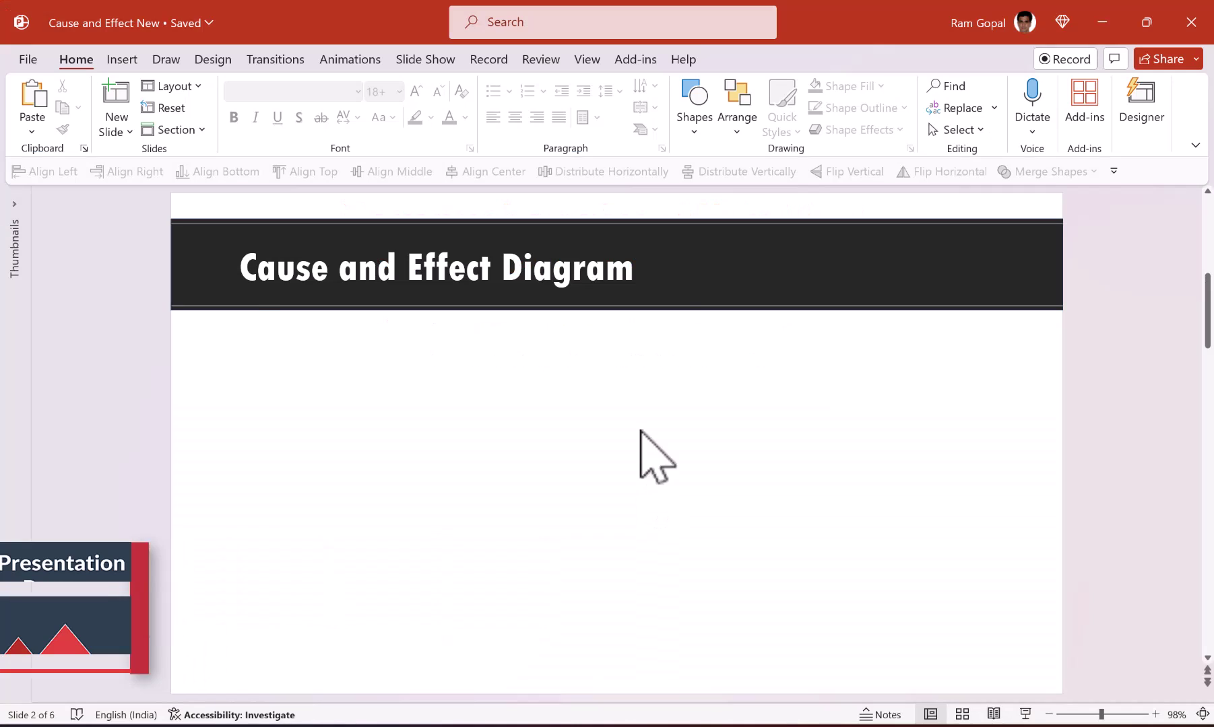
- Draw a vertical line down the slide centre and give it a 2¼ pt outline weight
{"action": "left_click", "coordinate": [692, 128]}
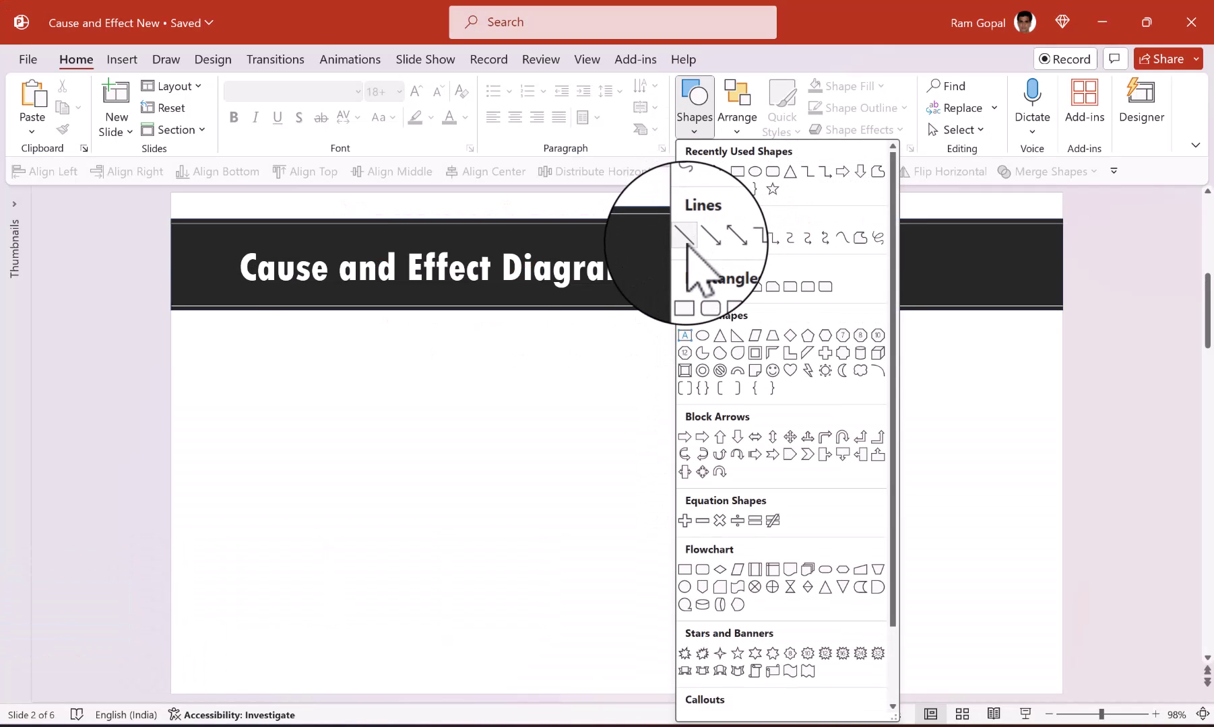
{"action": "left_click", "coordinate": [685, 239]}
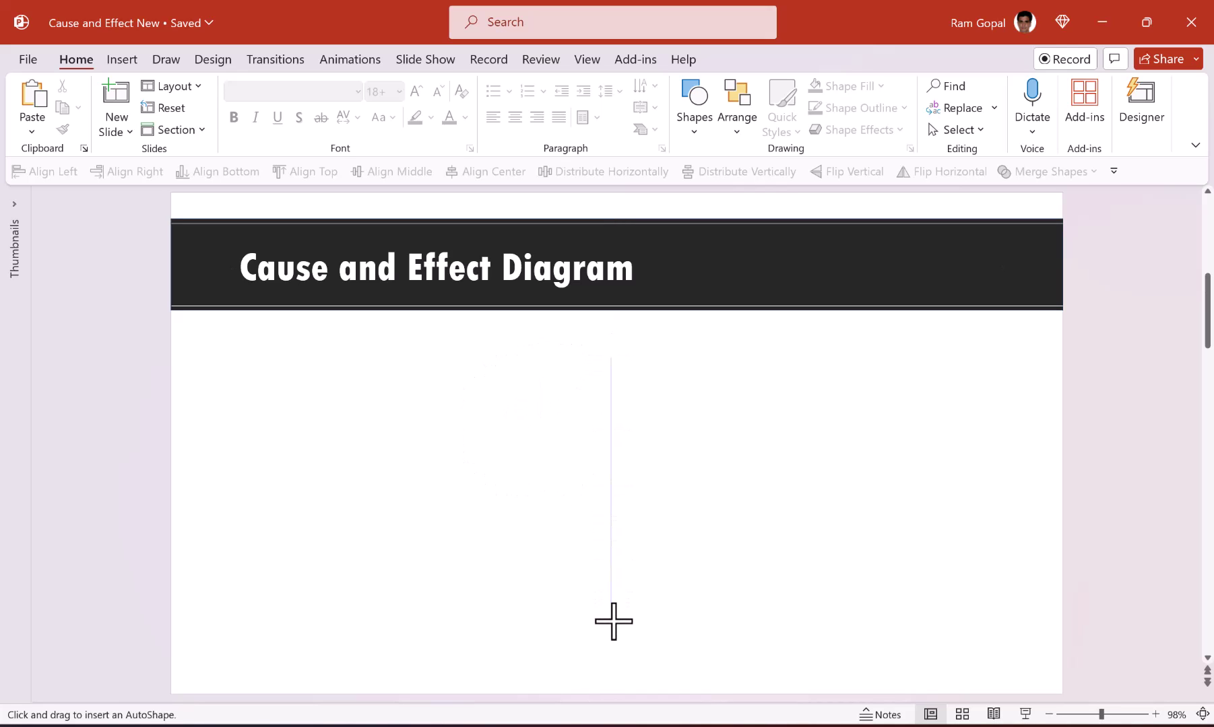
{"action": "left_click_drag", "start_coordinate": [613, 622], "coordinate": [610, 631]}
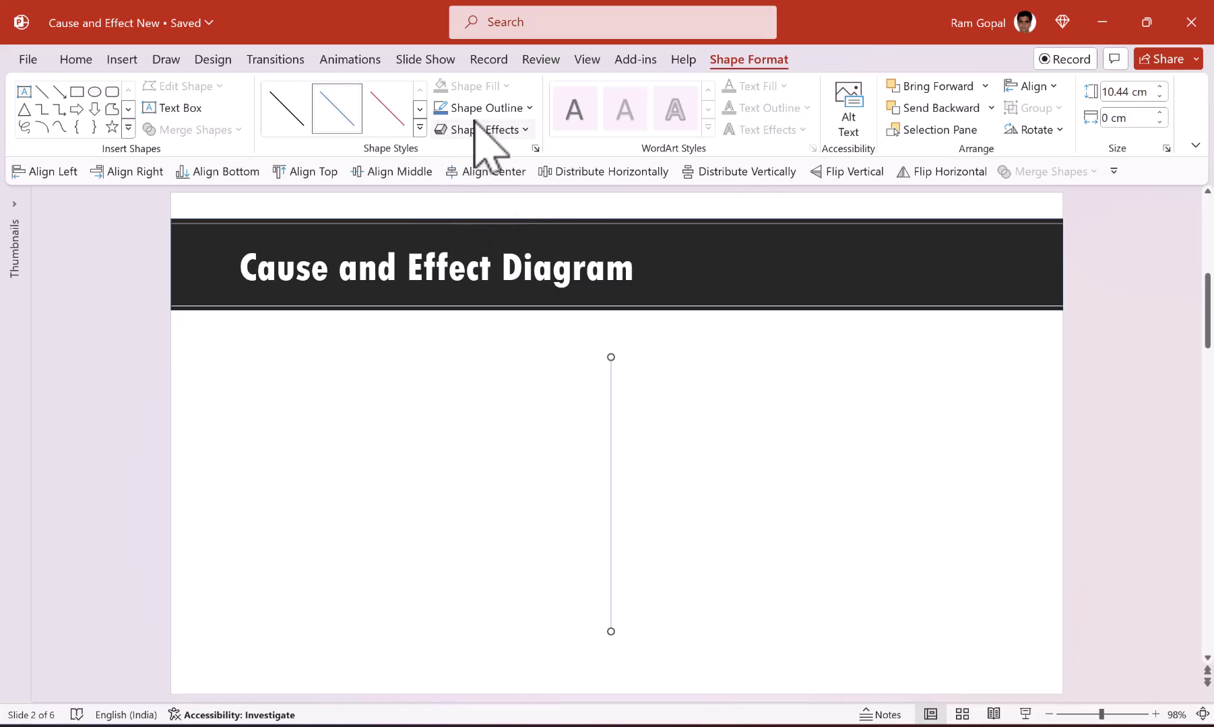
{"action": "left_click", "coordinate": [482, 108]}
{"action": "mouse_move", "coordinate": [501, 367]}
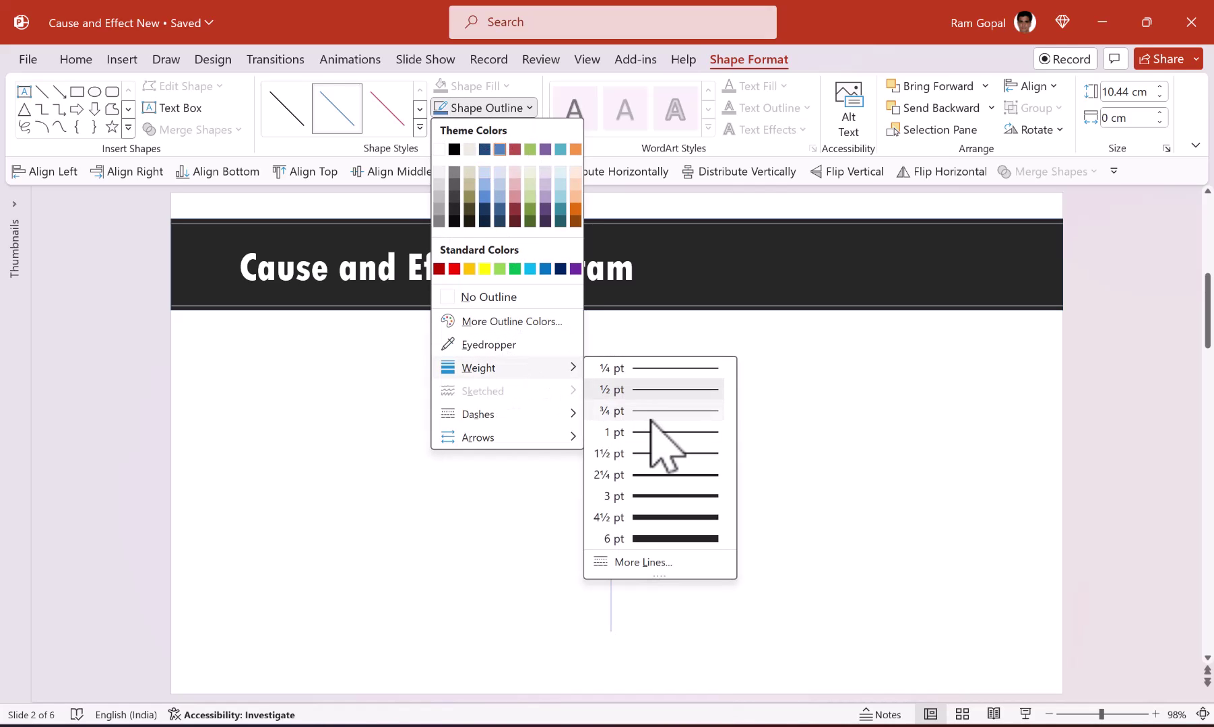
{"action": "left_click", "coordinate": [670, 475]}
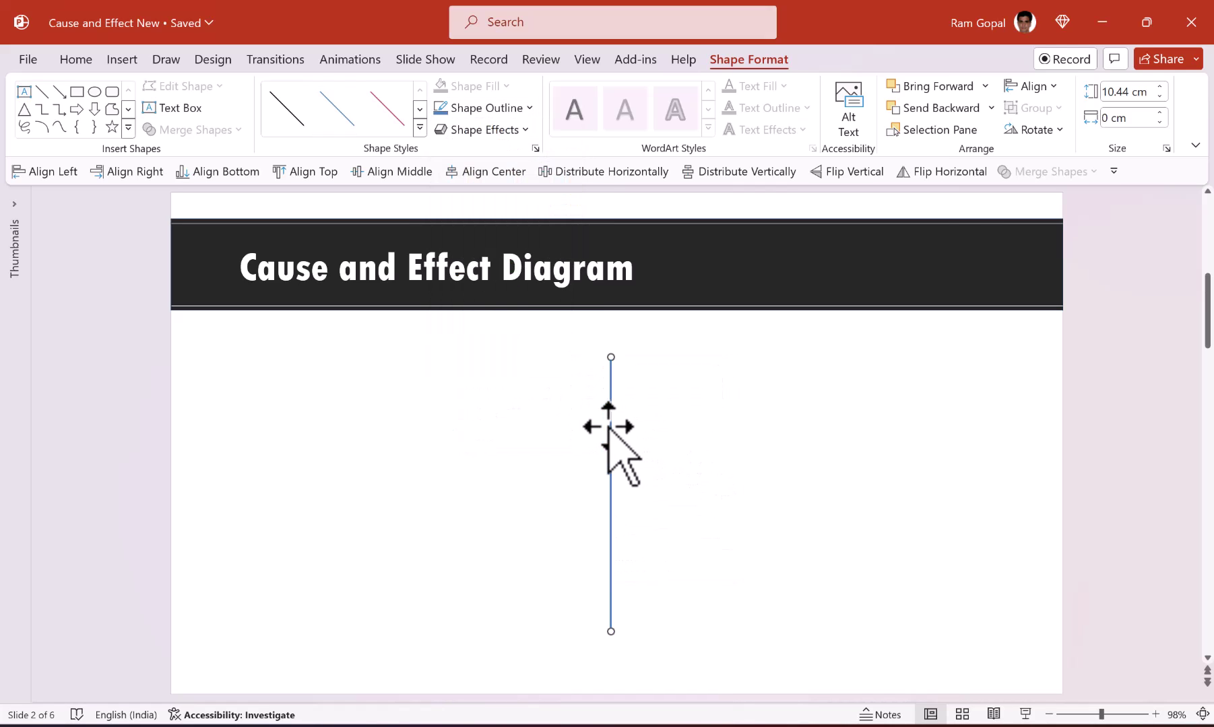
{"action": "left_click", "coordinate": [1045, 131]}
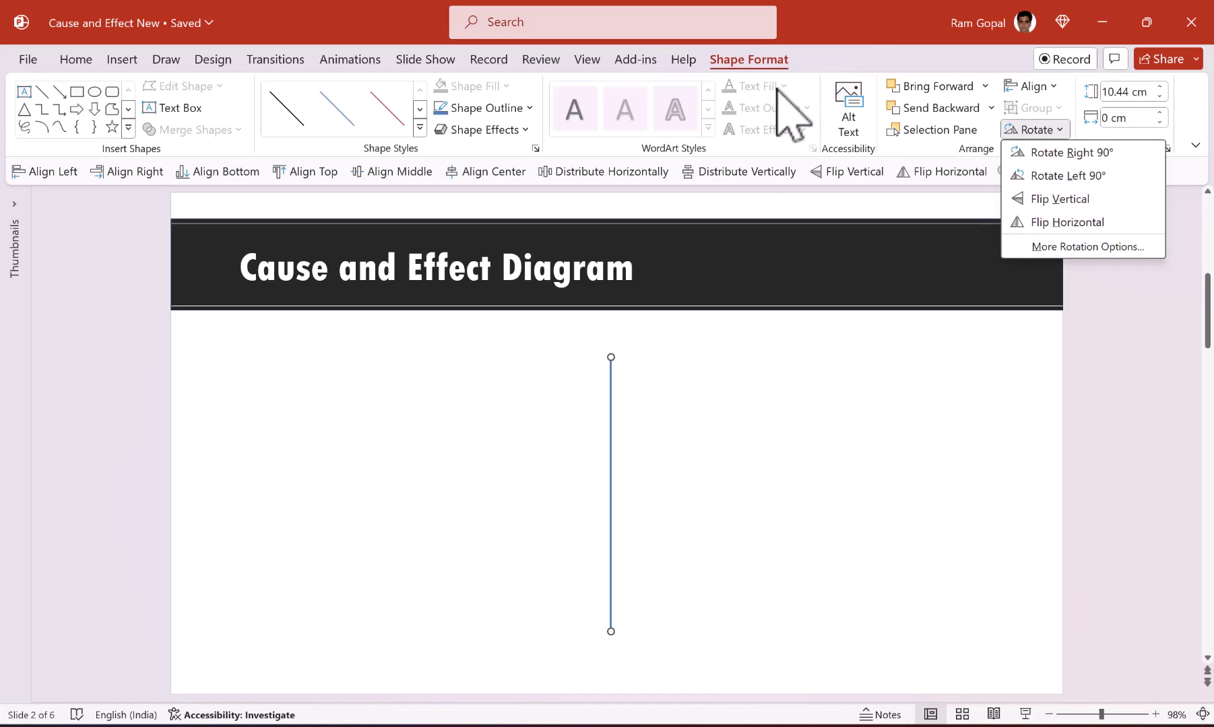
- Rotate the line to 45°, then duplicate it and rotate the copy to 75°
{"action": "left_click", "coordinate": [1076, 245]}
{"action": "left_click", "coordinate": [1137, 348]}
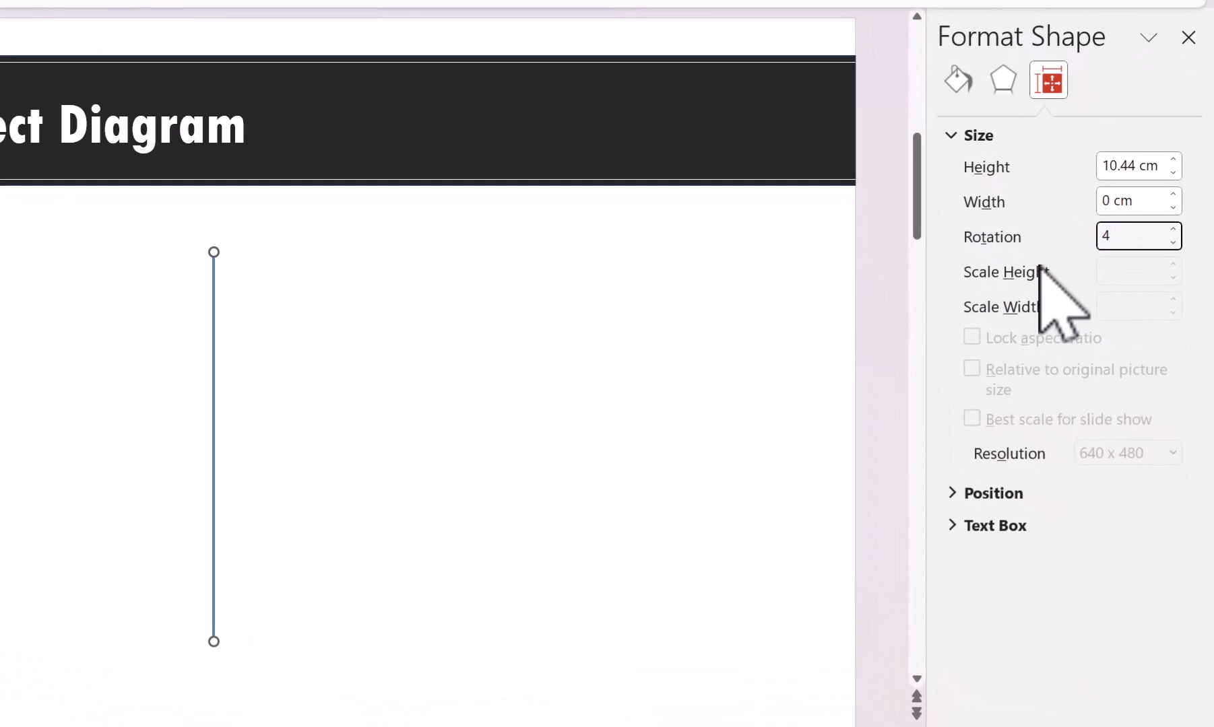
{"action": "key", "text": "Return"}
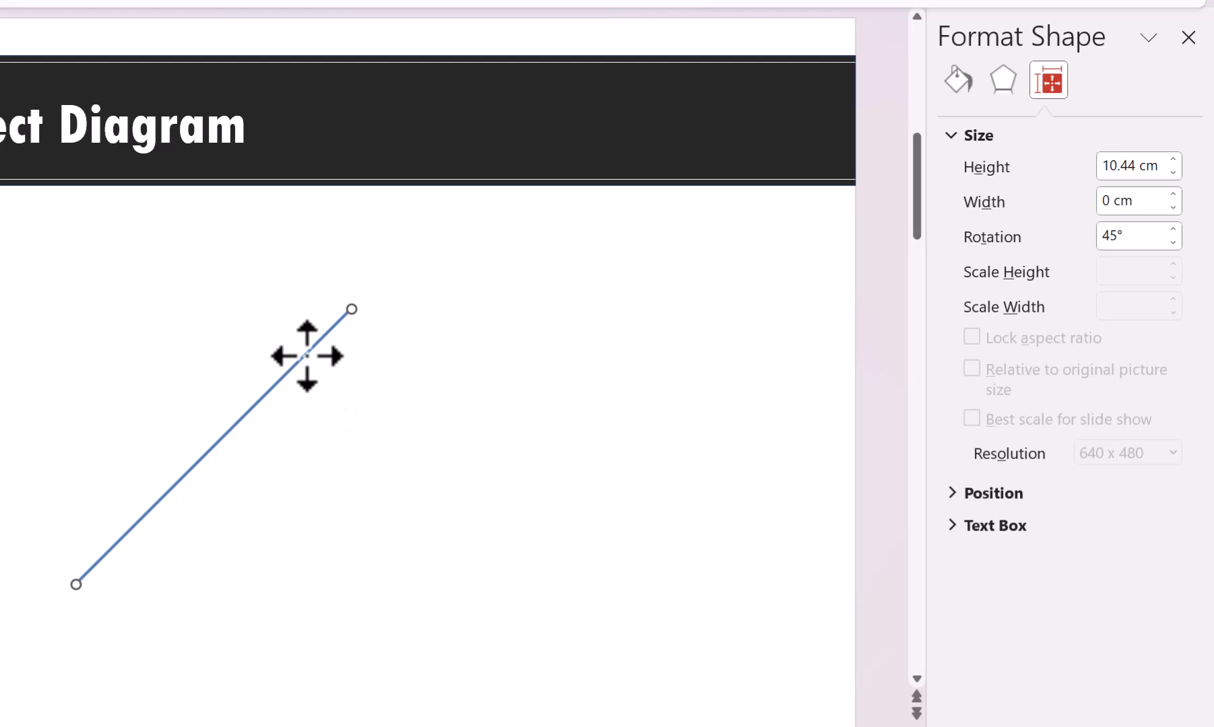
{"action": "key", "text": "ctrl+d"}
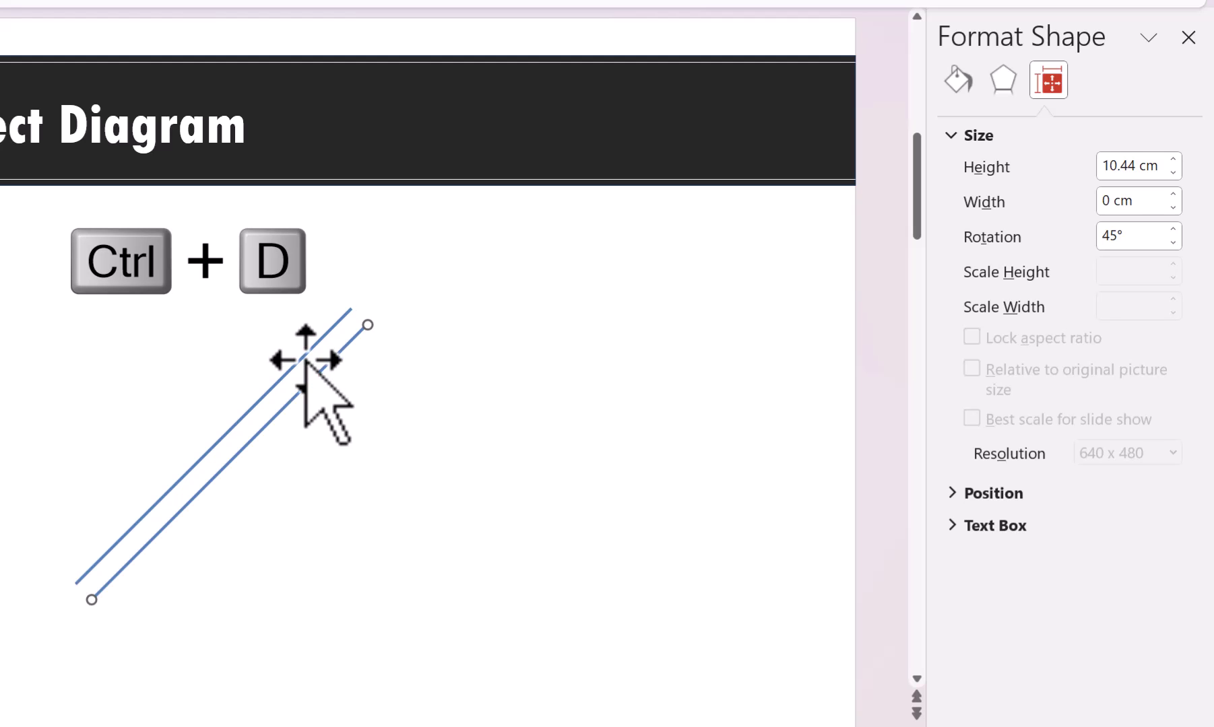
{"action": "double_click", "coordinate": [1121, 236]}
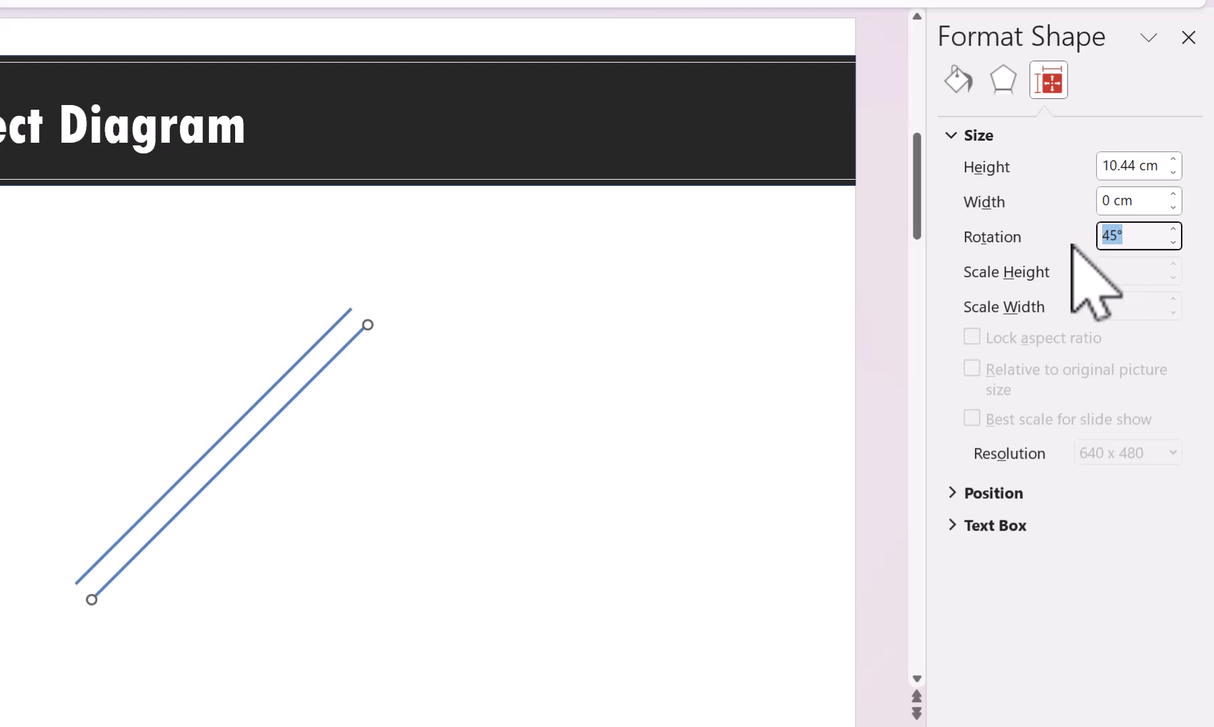
{"action": "type", "text": "75"}
{"action": "key", "text": "Return"}
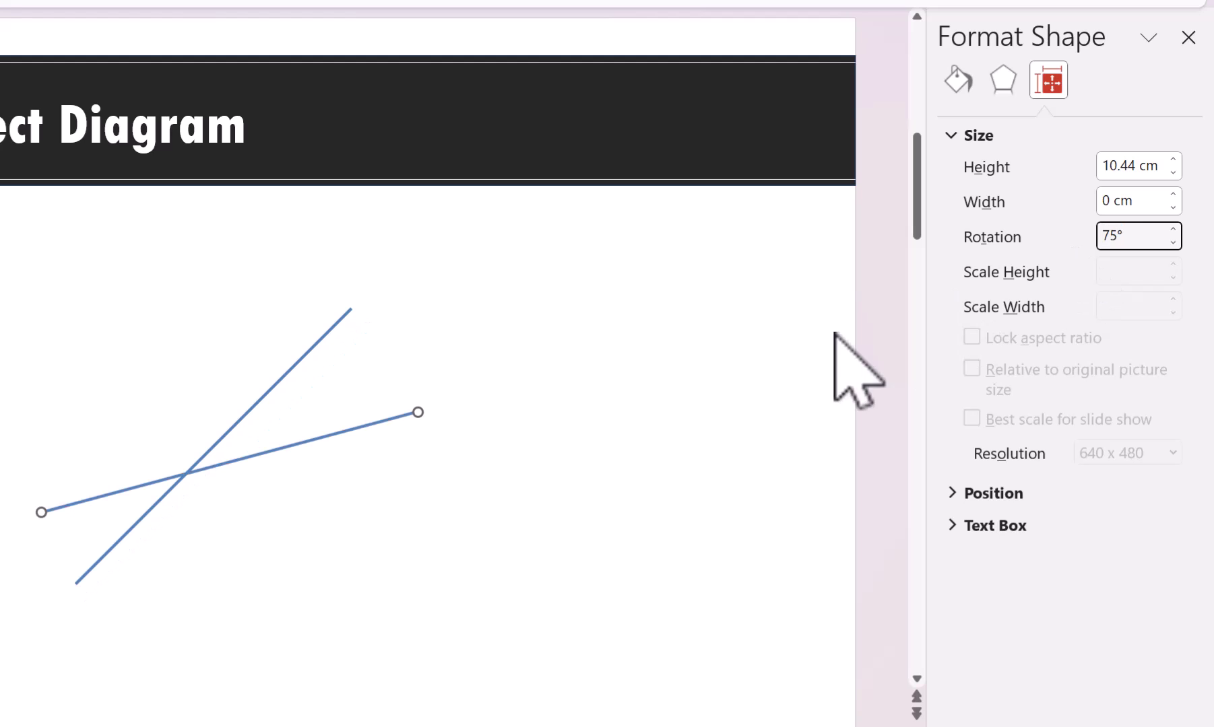
- Place a second 75° line beside the first and rotate it to 105°
{"action": "left_click", "coordinate": [835, 370]}
{"action": "left_click", "coordinate": [403, 414]}
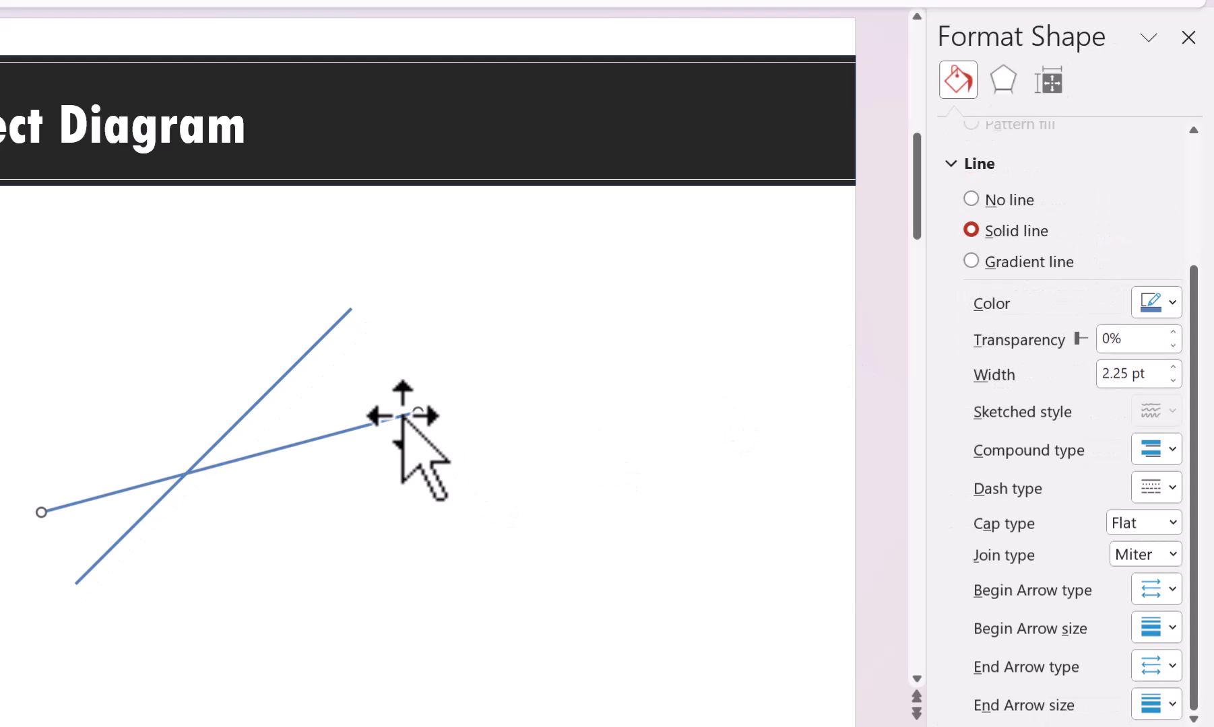
{"action": "left_click_drag", "start_coordinate": [403, 417], "coordinate": [419, 435]}
{"action": "left_click", "coordinate": [1049, 82]}
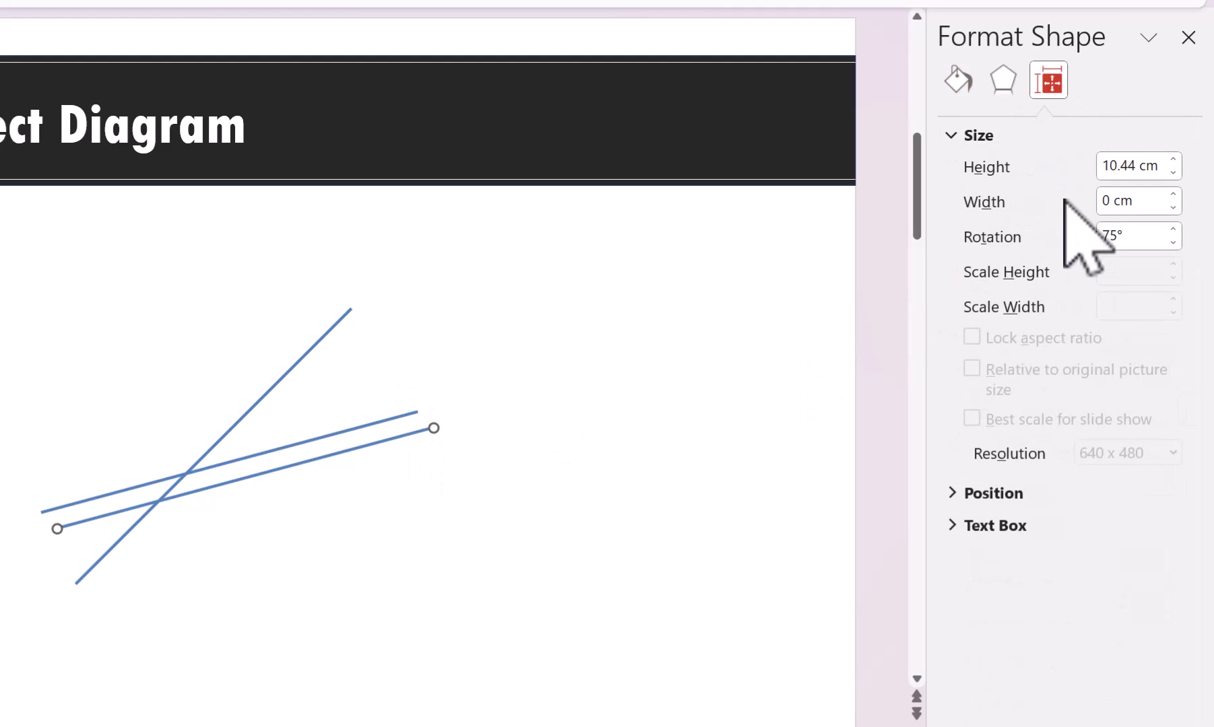
{"action": "double_click", "coordinate": [1145, 237]}
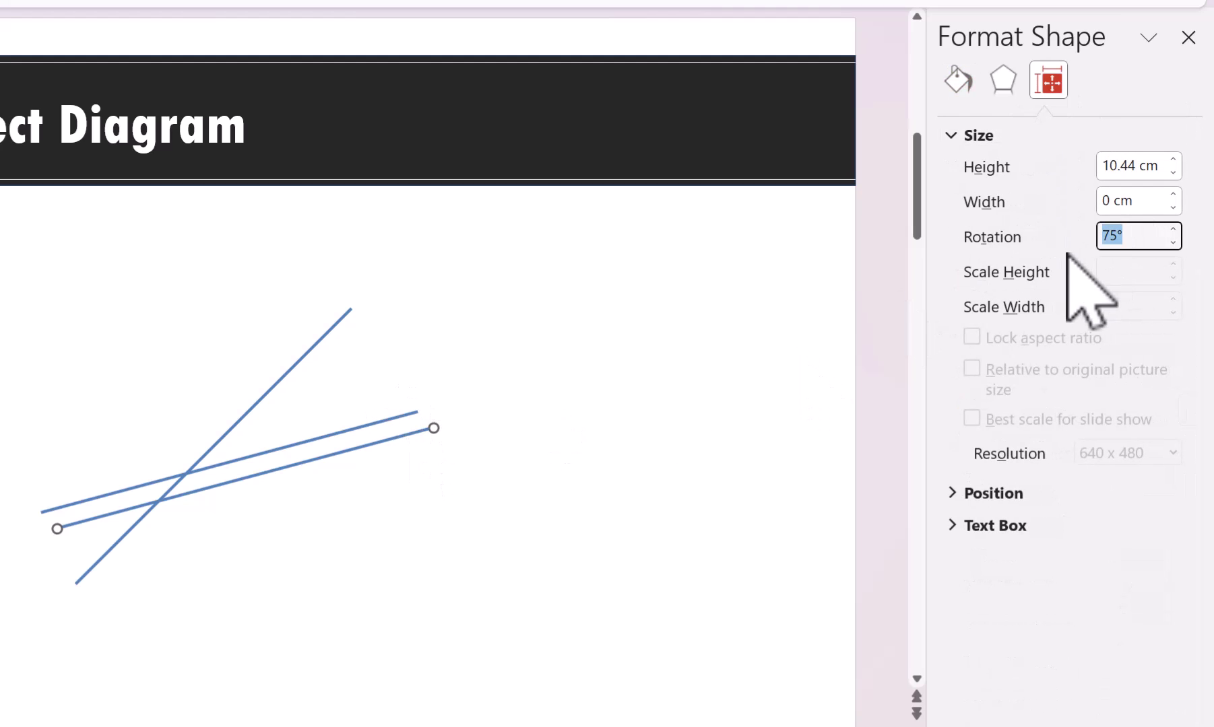
{"action": "type", "text": "105"}
{"action": "key", "text": "Return"}
- Duplicate the 105° line, rotate the copy to 135°, and select all four lines
{"action": "left_click", "coordinate": [352, 506]}
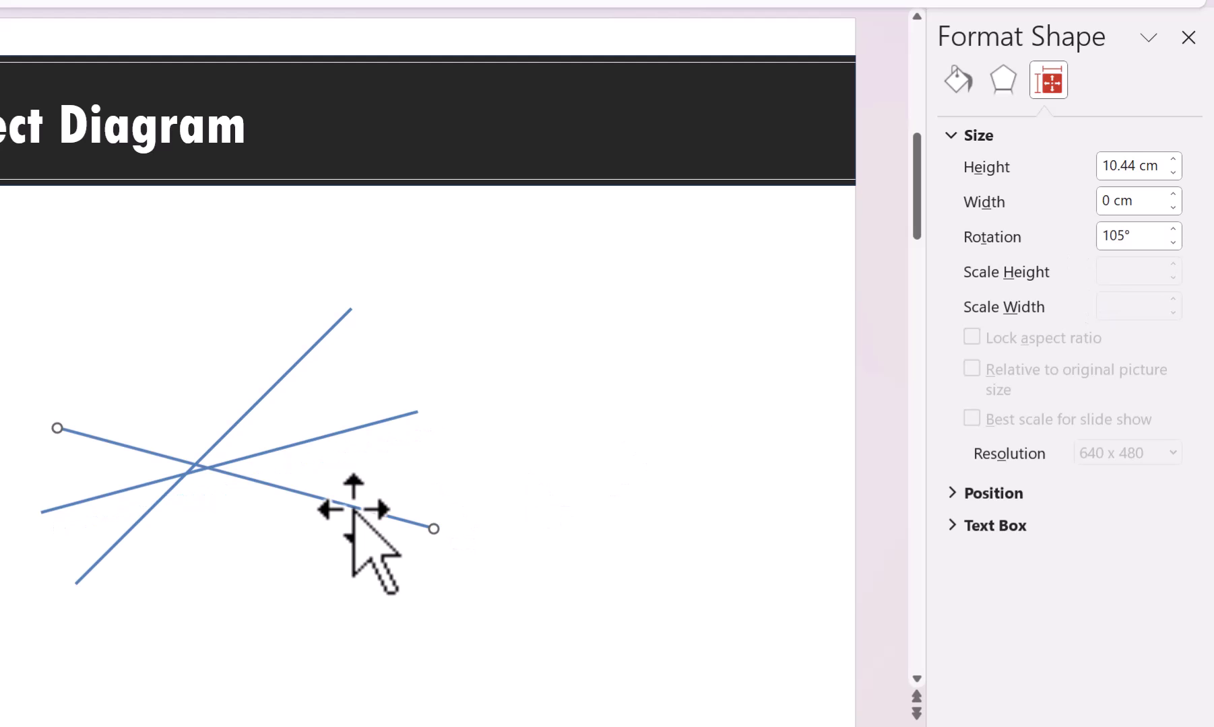
{"action": "key", "text": "ctrl+d"}
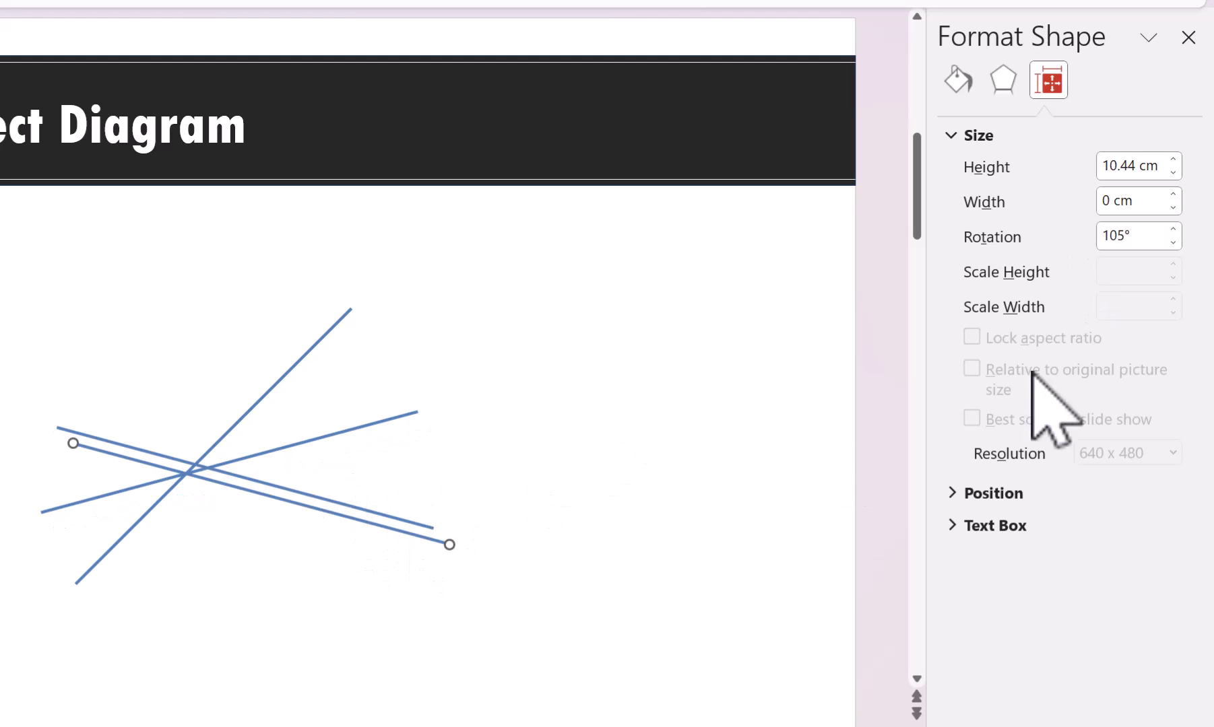
{"action": "double_click", "coordinate": [1145, 236]}
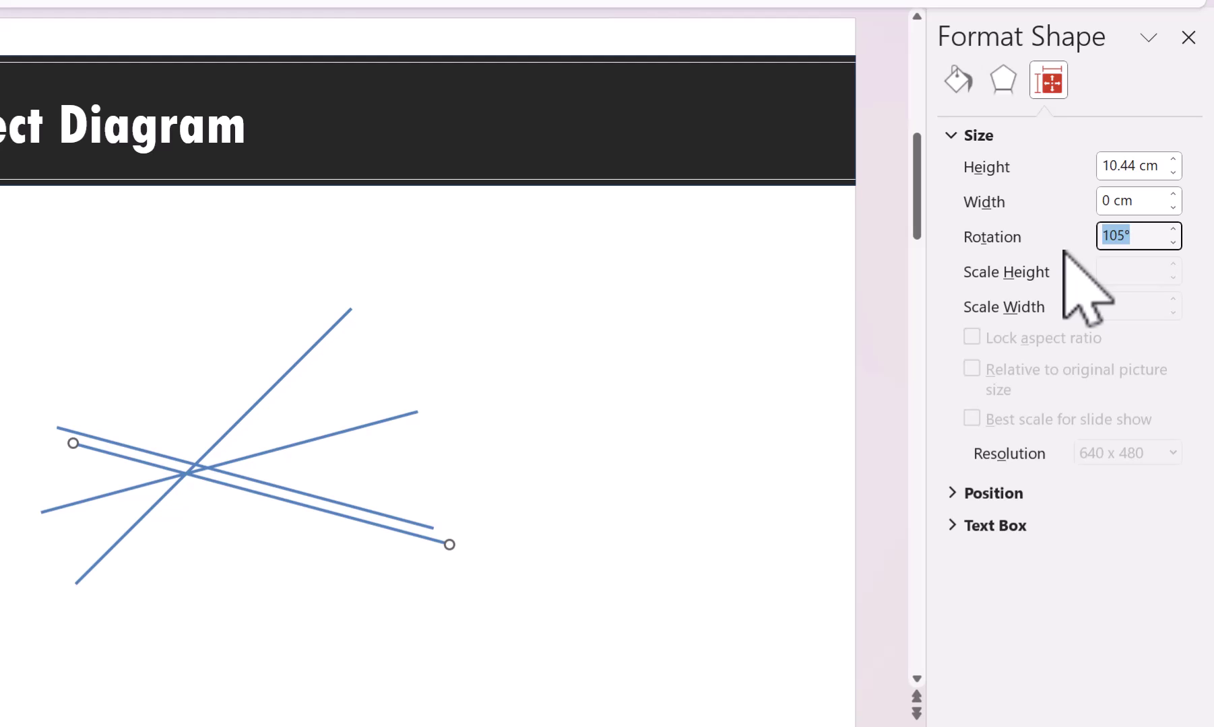
{"action": "key", "text": "Return"}
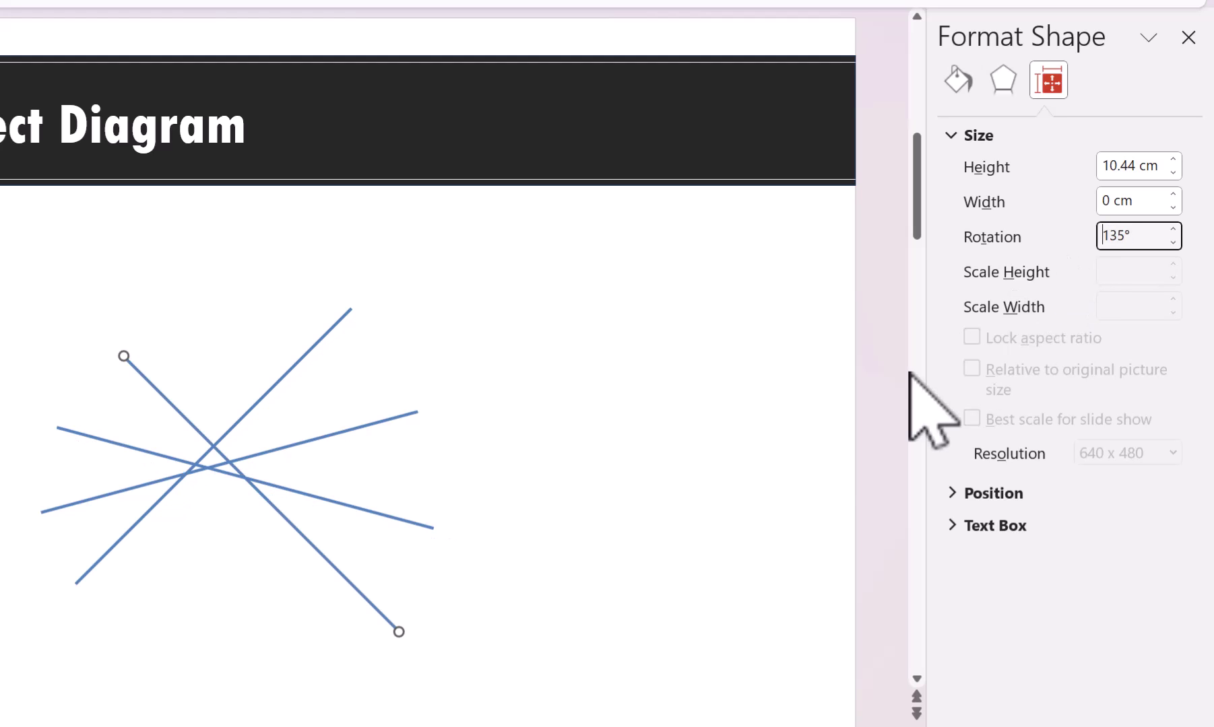
{"action": "left_click_drag", "start_coordinate": [550, 709], "coordinate": [0, 193]}
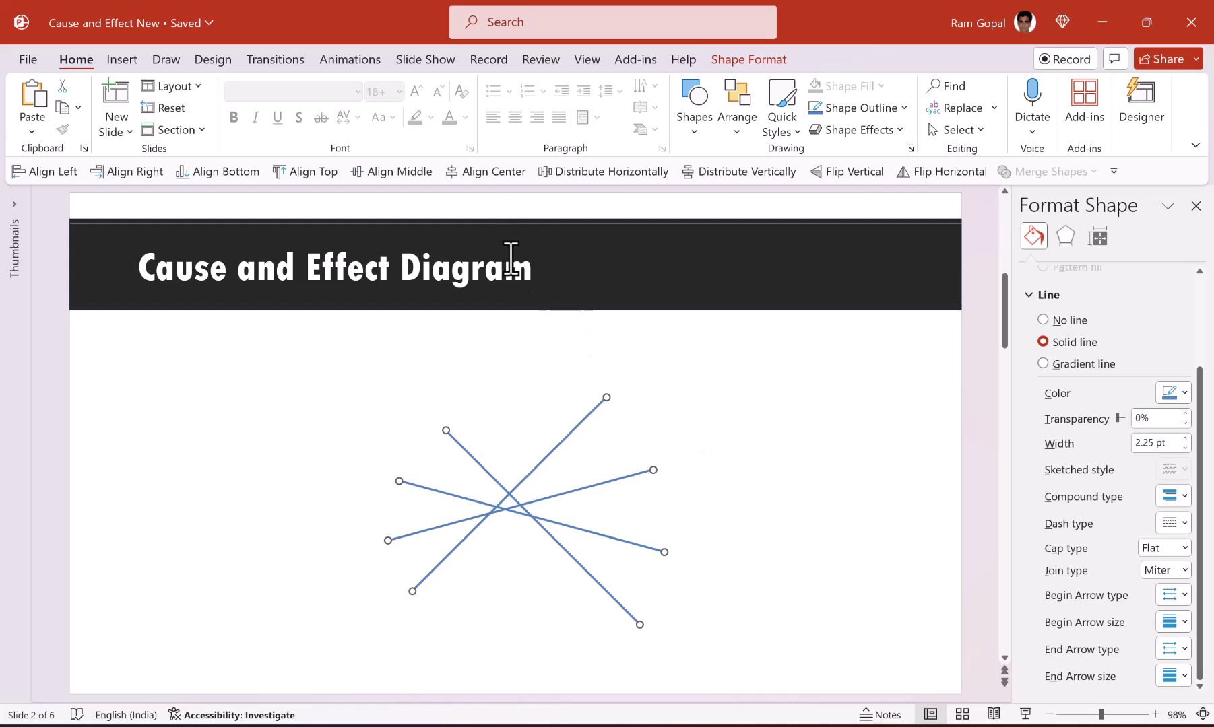
- Align the four lines center and middle so they cross at one point, then group them
{"action": "left_click", "coordinate": [504, 174]}
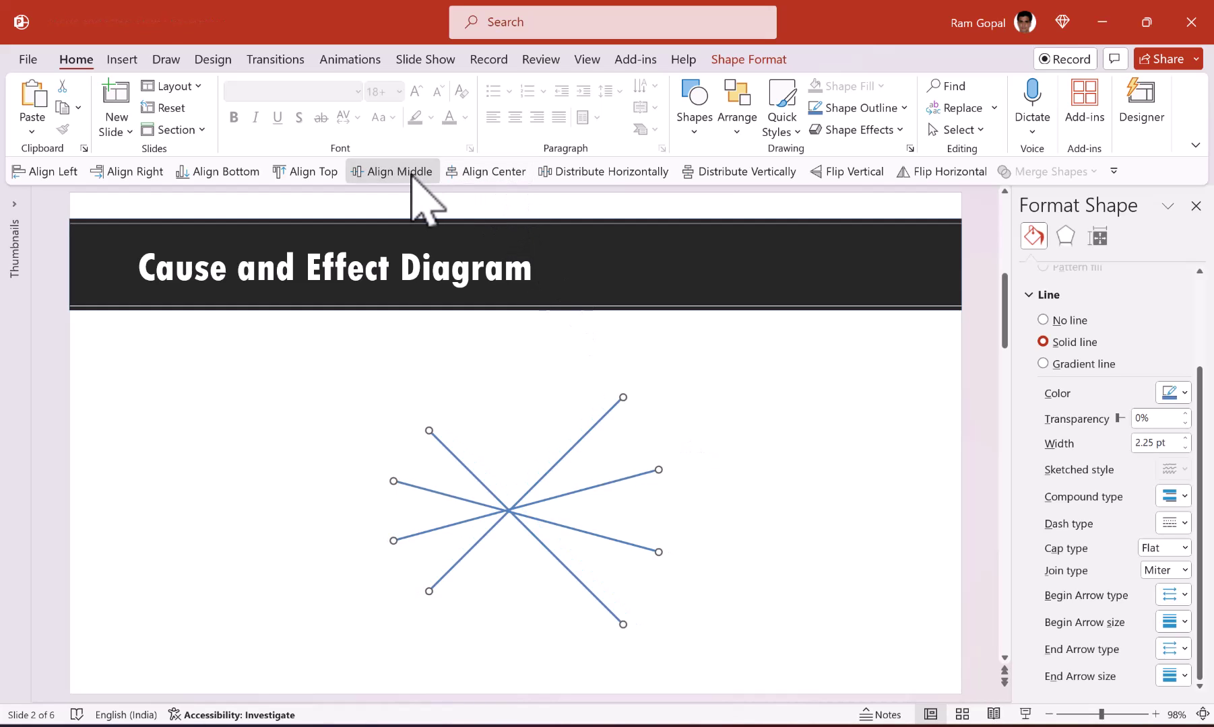
{"action": "left_click", "coordinate": [412, 174]}
{"action": "key", "text": "ctrl+g"}
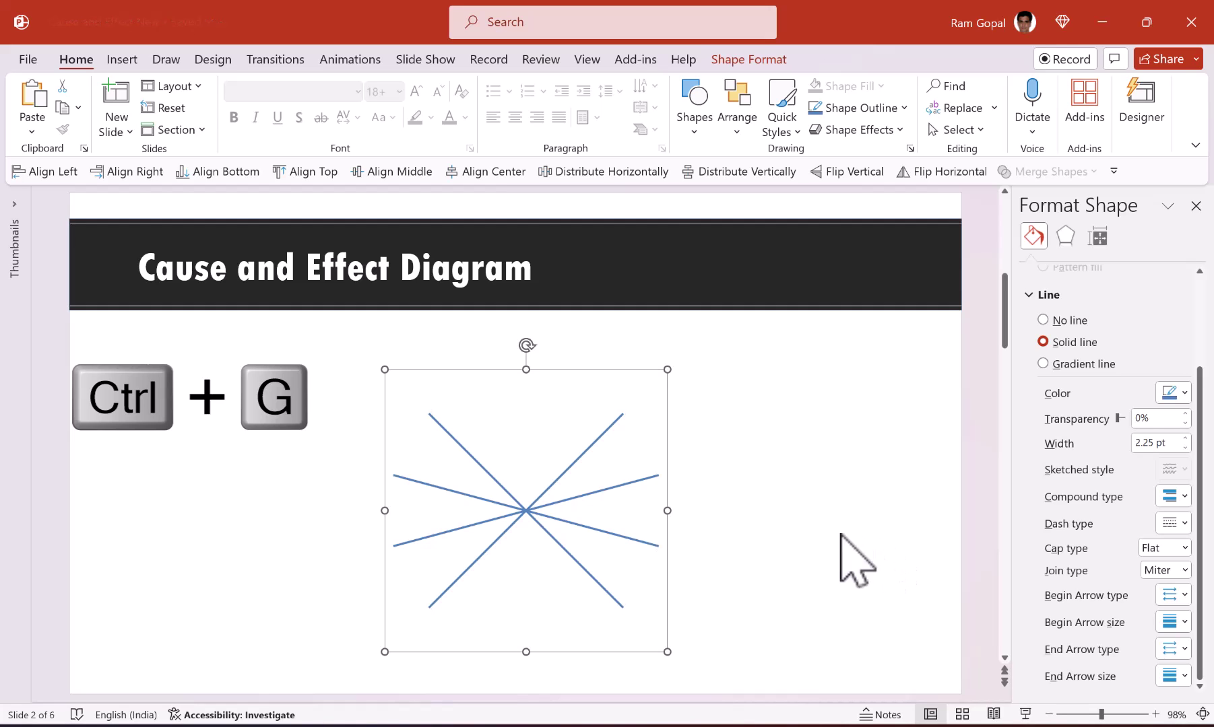
{"action": "left_click", "coordinate": [669, 524]}
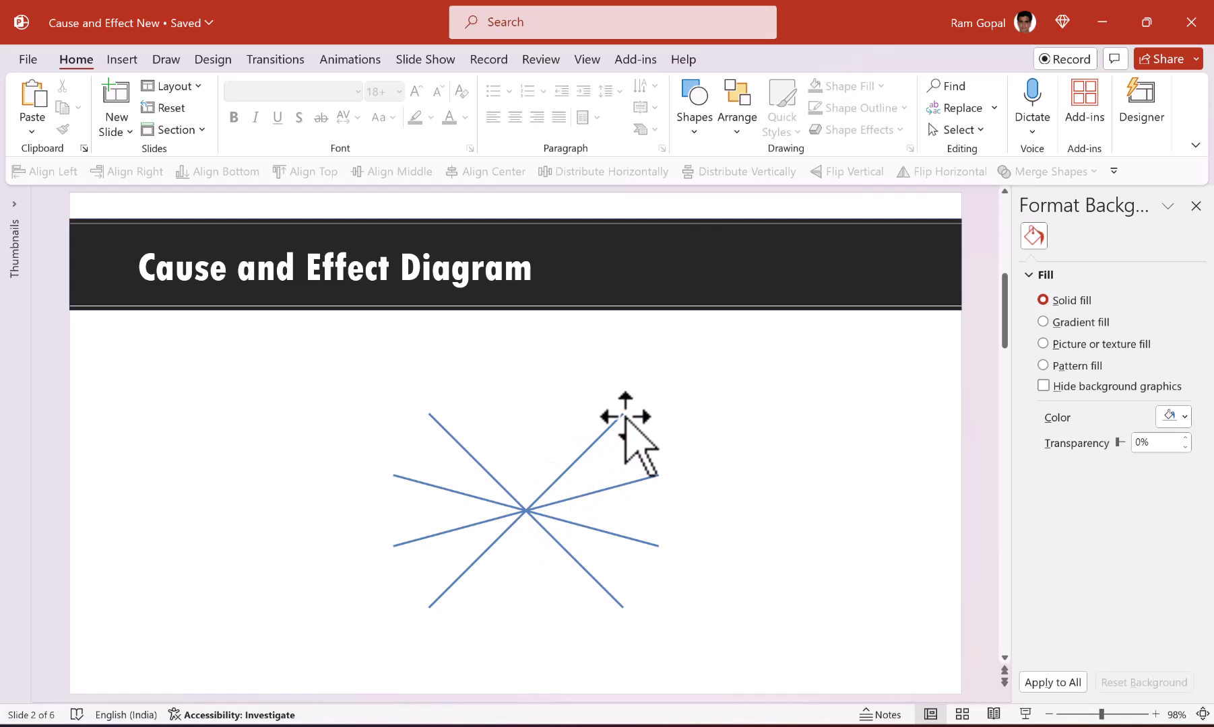
{"action": "left_click", "coordinate": [692, 125]}
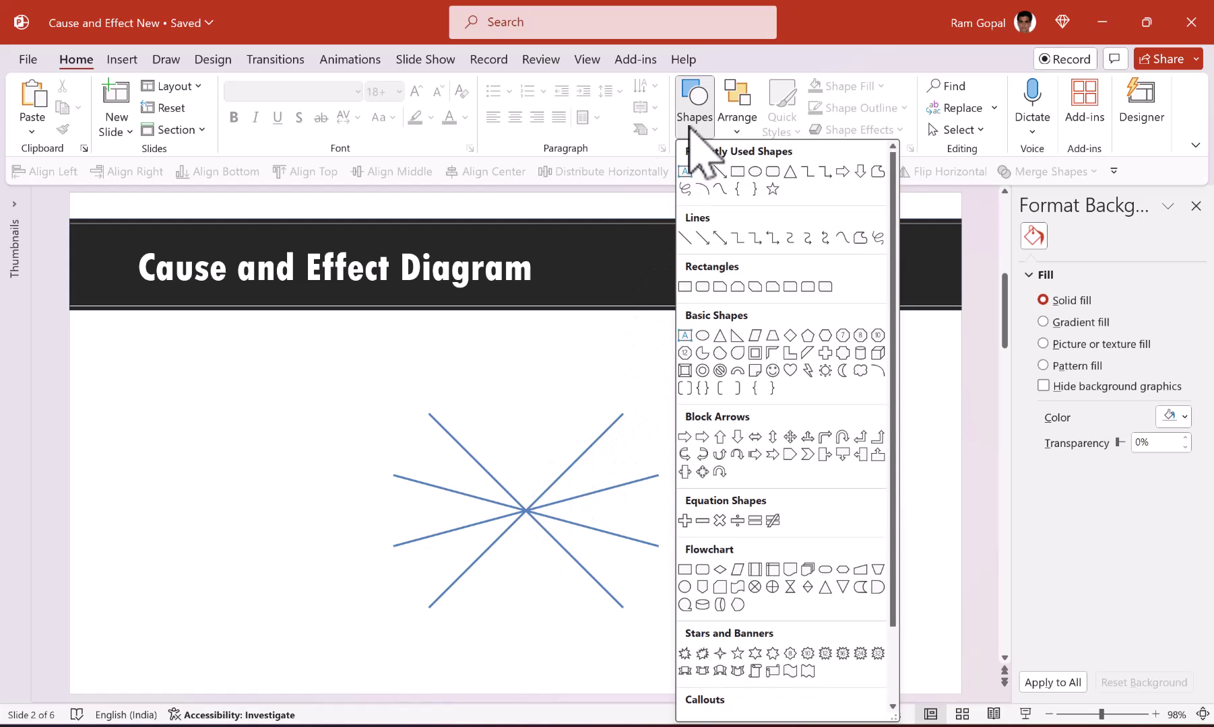
- Draw a red 3 pt line from the star's centre to its upper-right tip
{"action": "left_click", "coordinate": [686, 239]}
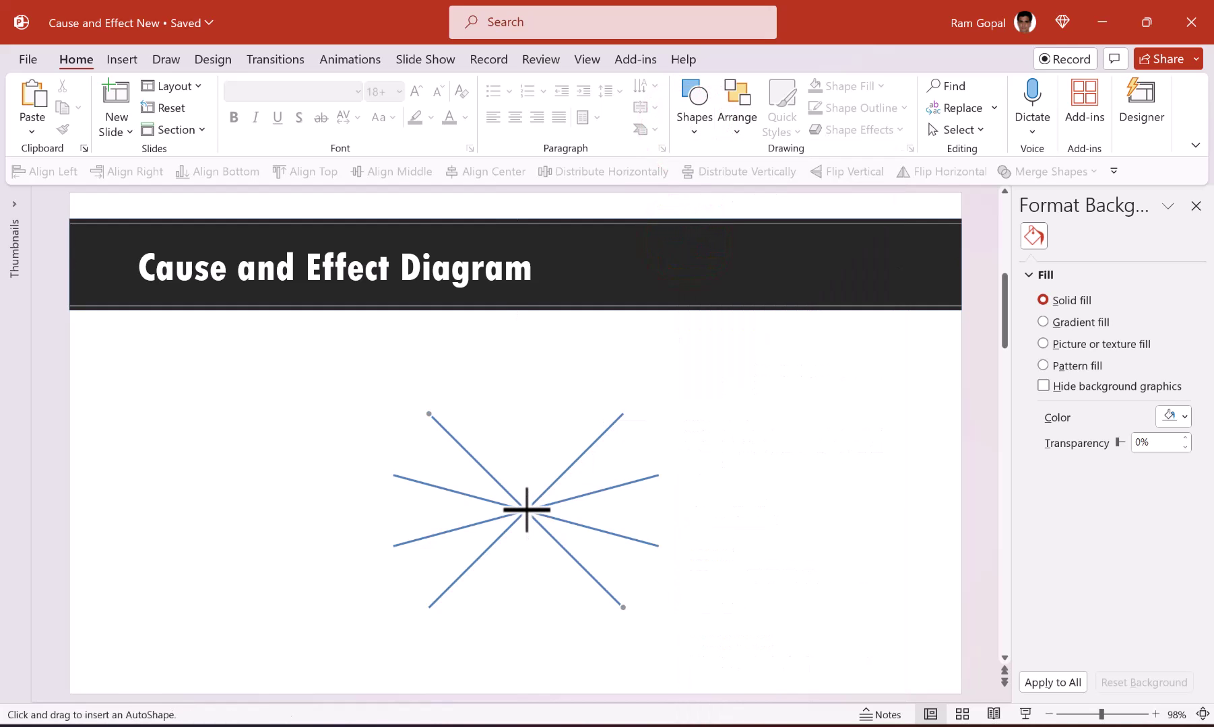
{"action": "left_click_drag", "start_coordinate": [527, 510], "coordinate": [623, 414]}
{"action": "left_click", "coordinate": [486, 108]}
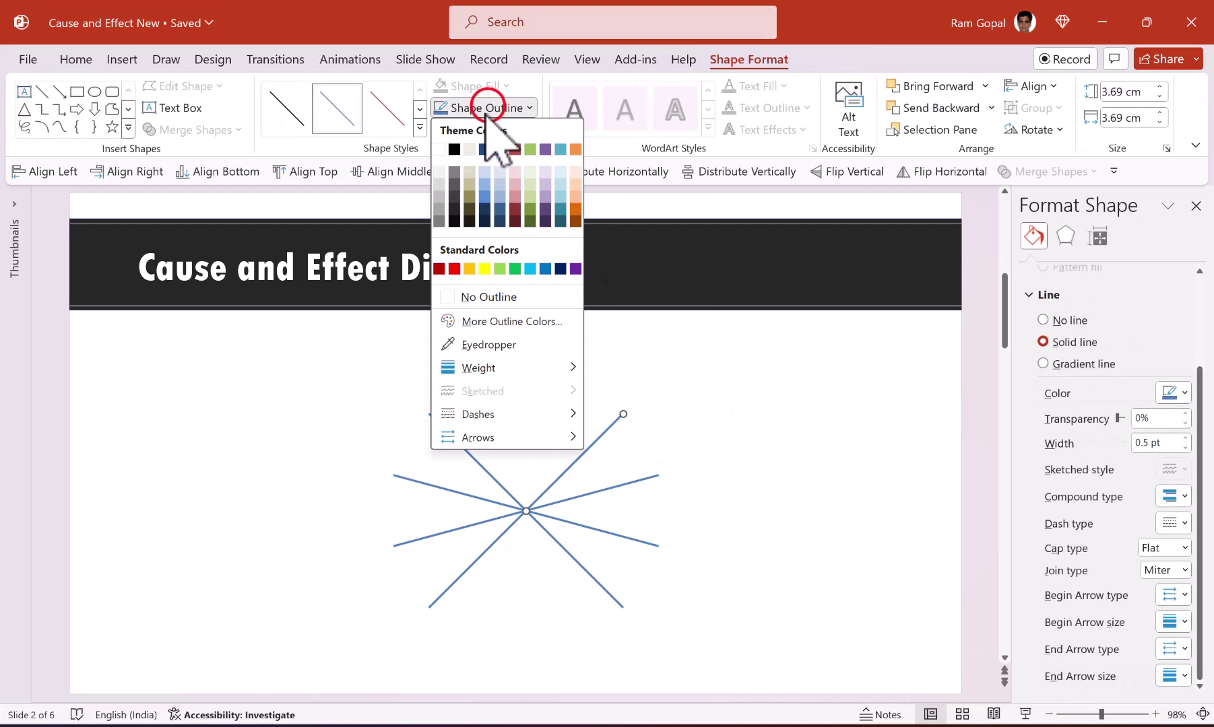
{"action": "left_click", "coordinate": [453, 268]}
{"action": "left_click", "coordinate": [517, 107]}
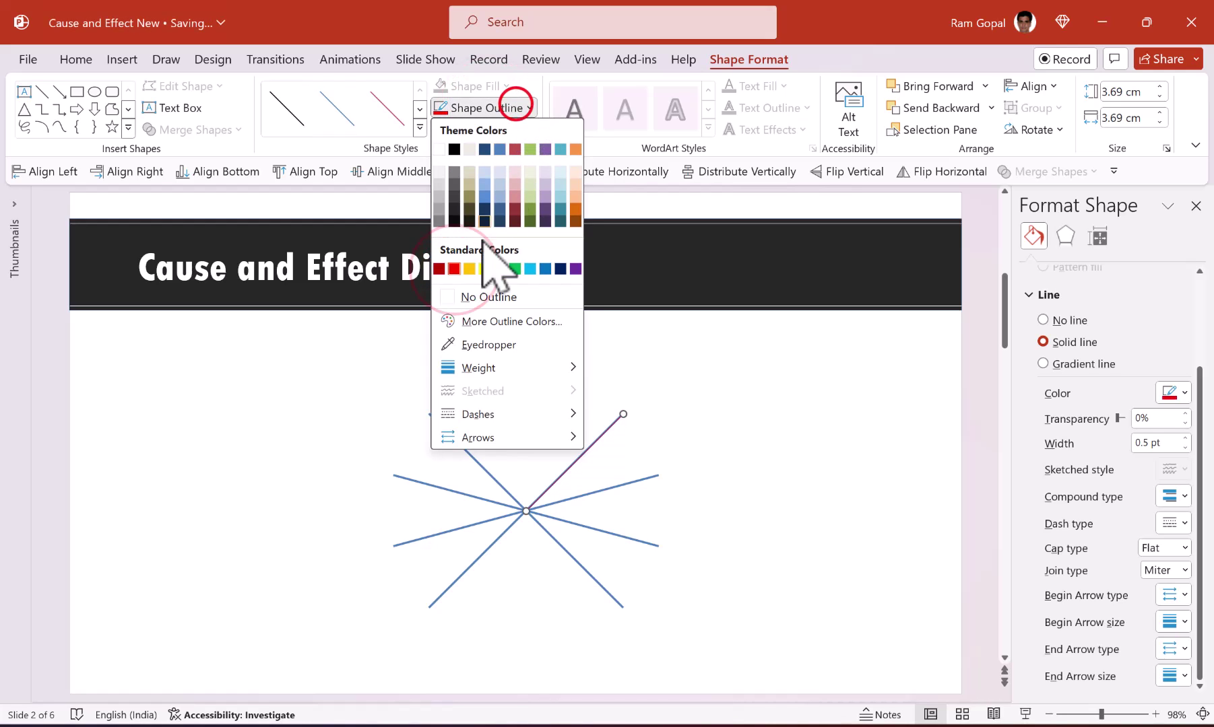
{"action": "mouse_move", "coordinate": [495, 368]}
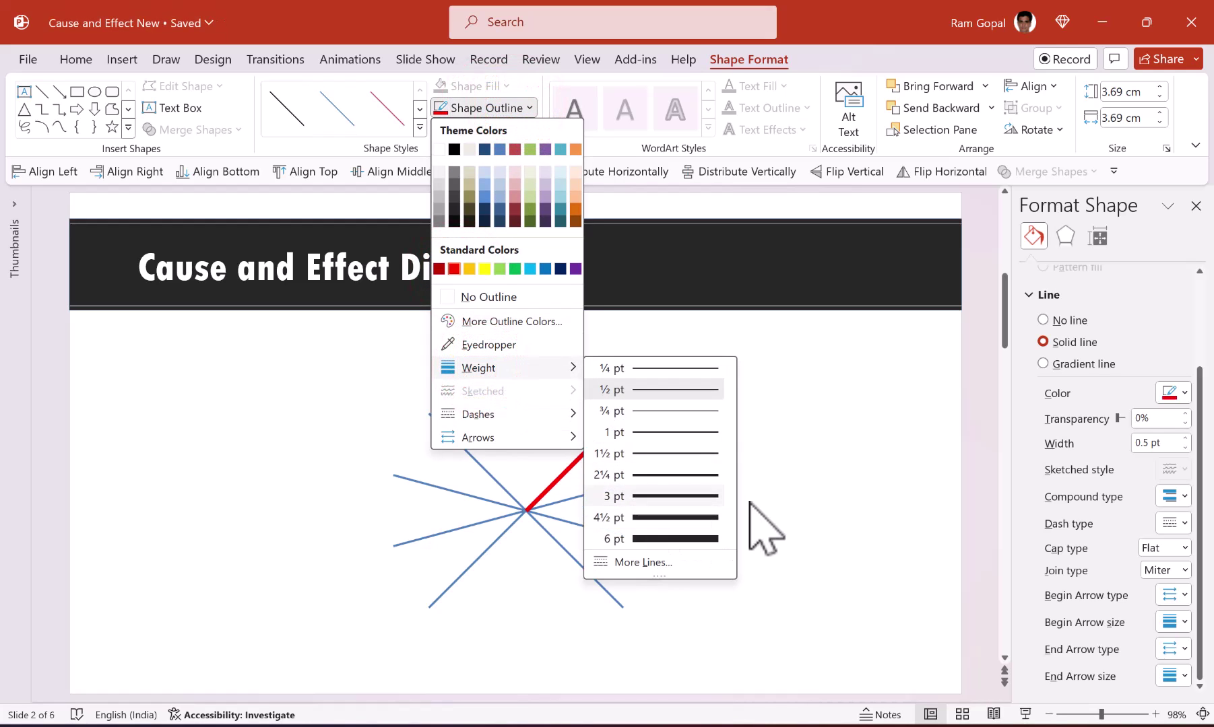
{"action": "left_click", "coordinate": [714, 495]}
{"action": "left_click", "coordinate": [351, 59]}
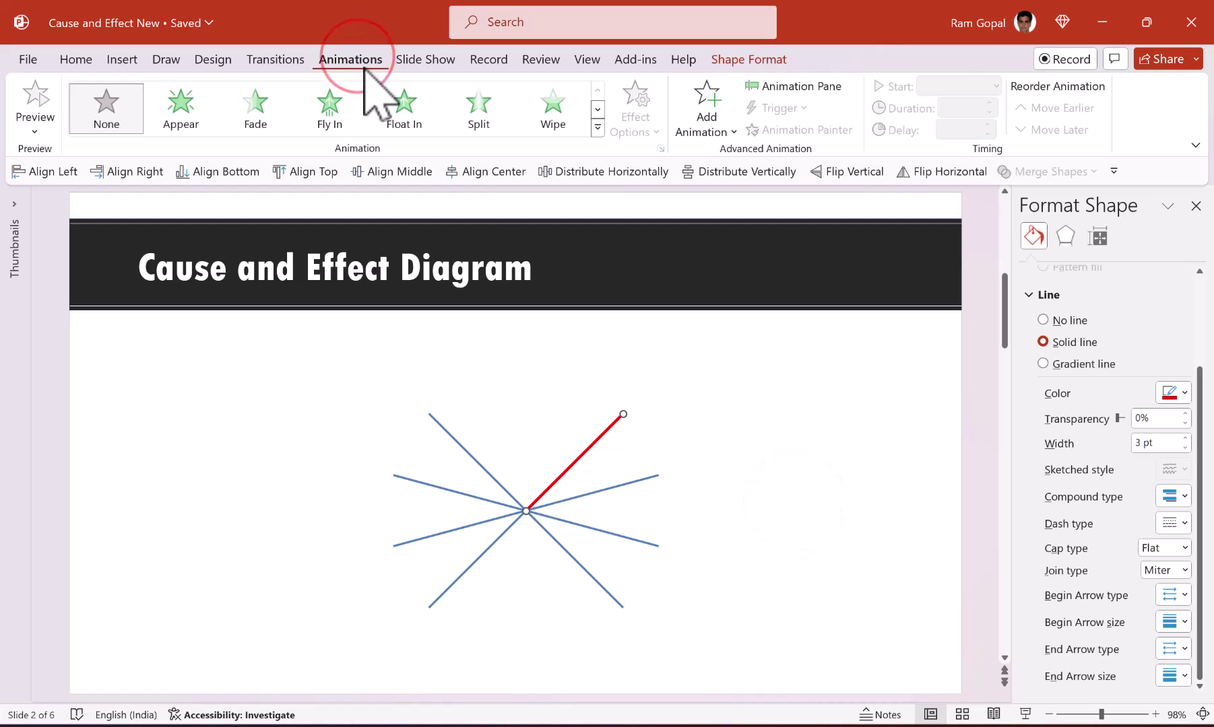
- Give the red spoke a Wipe animation coming From Left
{"action": "left_click", "coordinate": [553, 107]}
{"action": "left_click", "coordinate": [633, 123]}
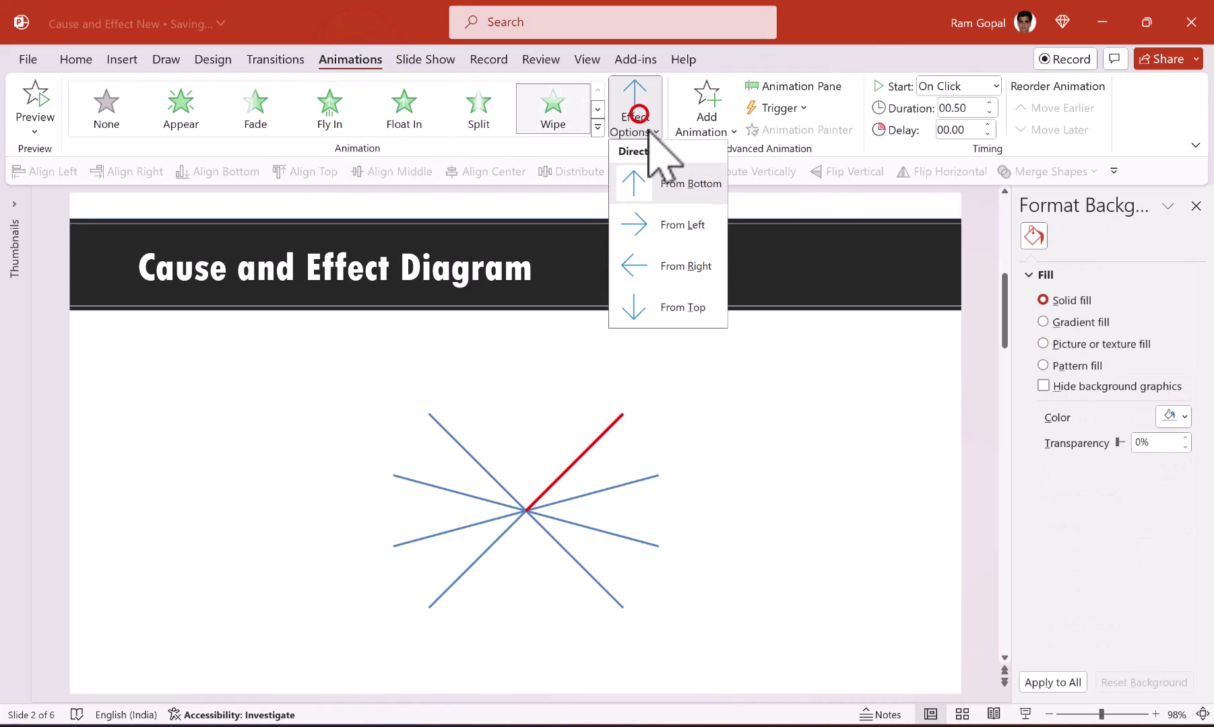
{"action": "left_click", "coordinate": [683, 239]}
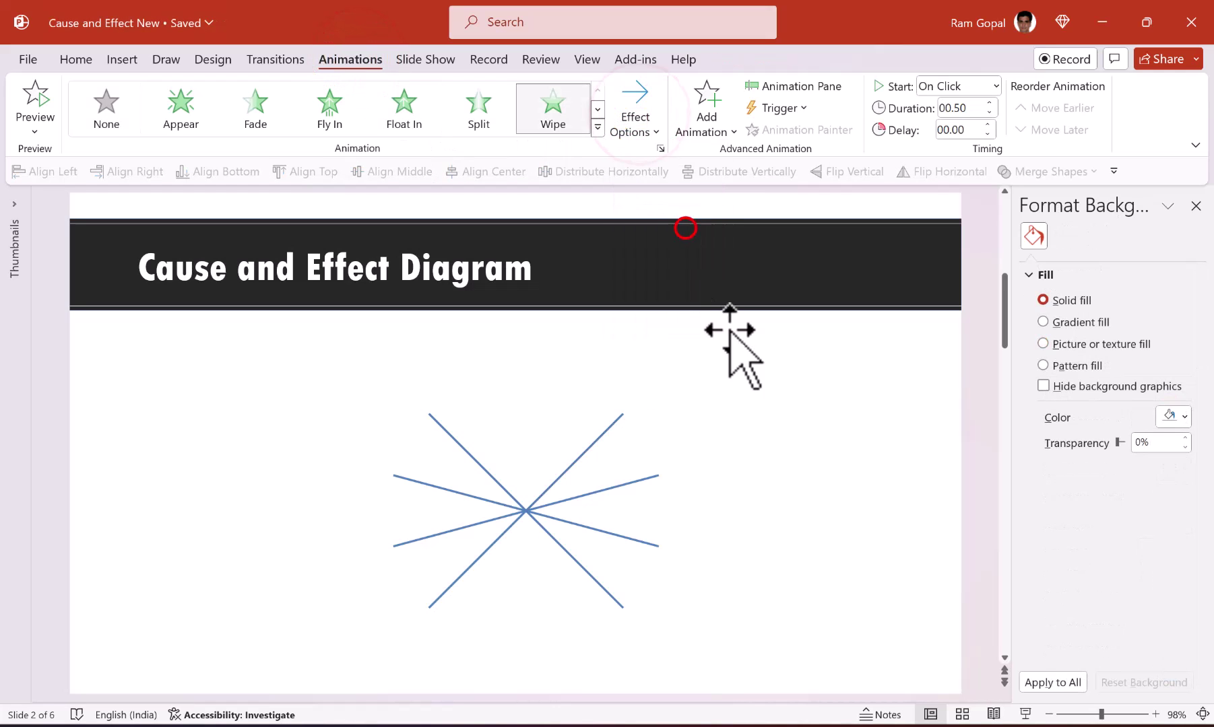
- Duplicate the red spoke onto the right and lower-right blue spokes
{"action": "left_click", "coordinate": [616, 423]}
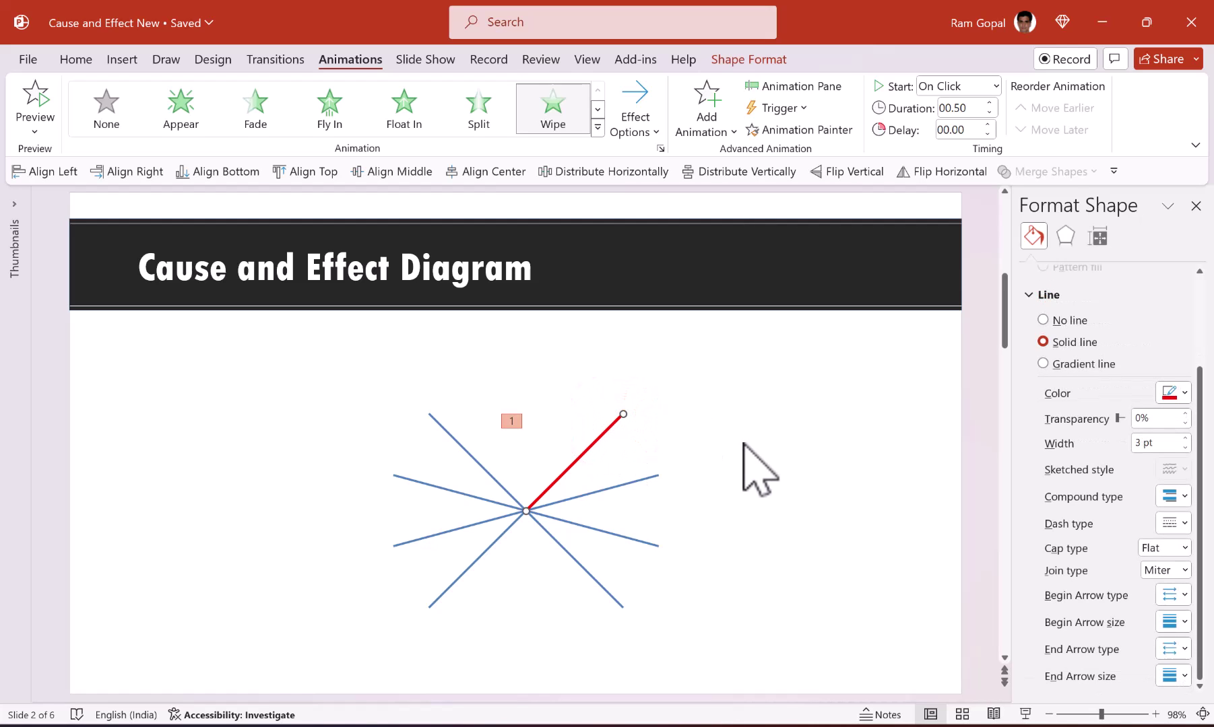
{"action": "key", "text": "ctrl+d"}
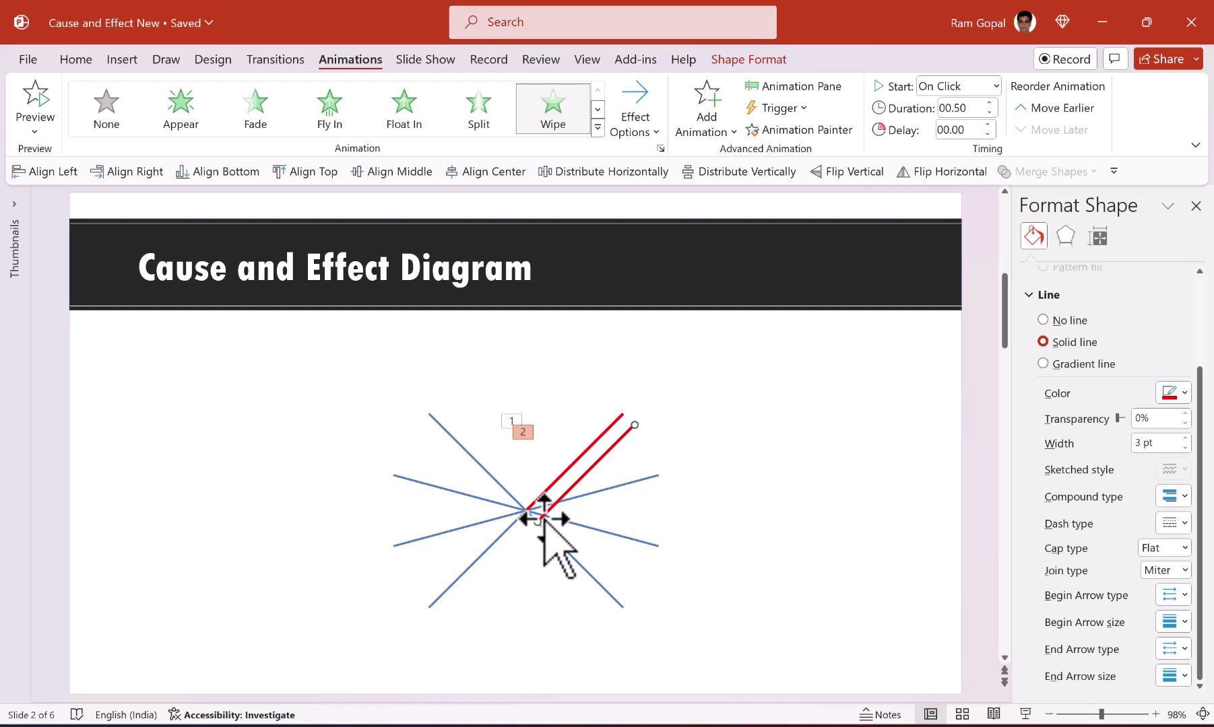
{"action": "left_click_drag", "start_coordinate": [538, 516], "coordinate": [527, 511]}
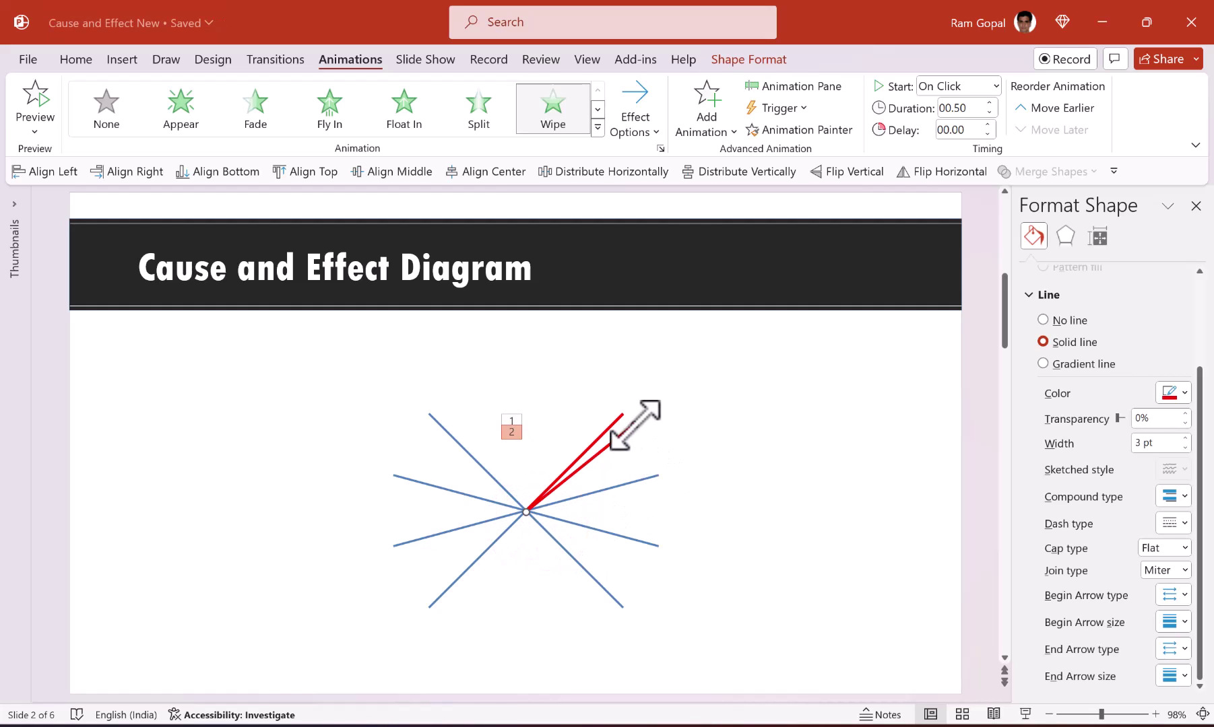
{"action": "left_click_drag", "start_coordinate": [634, 425], "coordinate": [657, 478]}
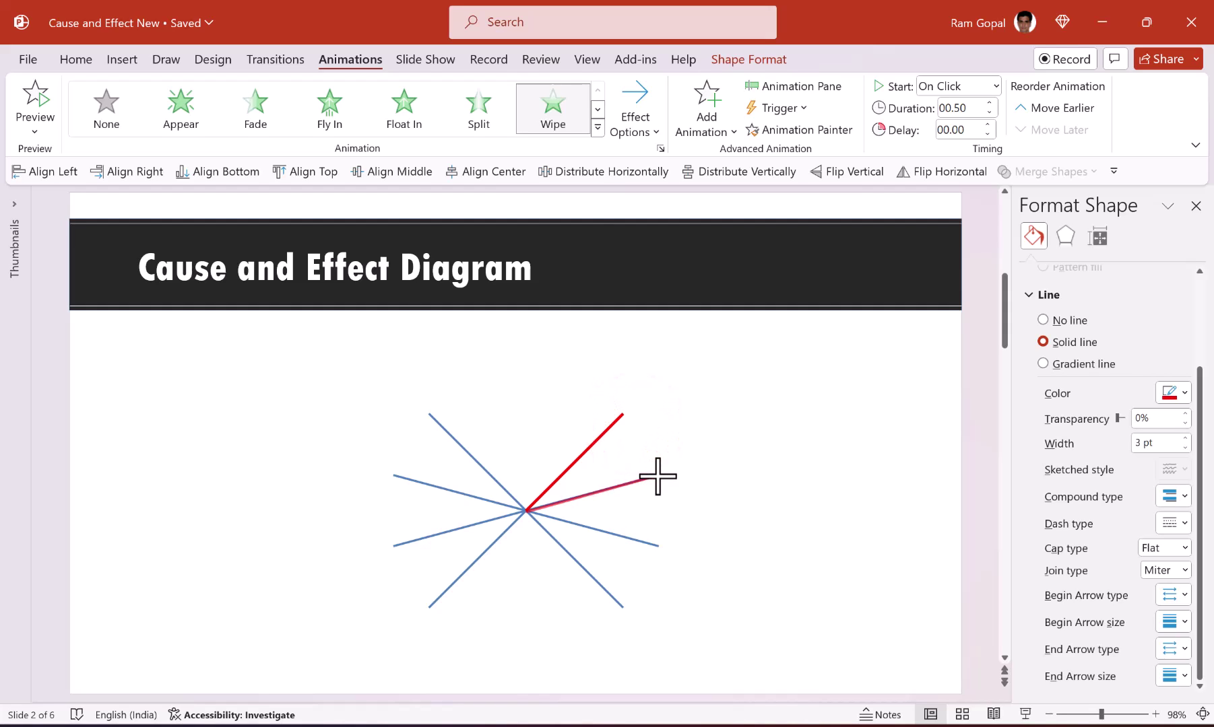
{"action": "key", "text": "ctrl+d"}
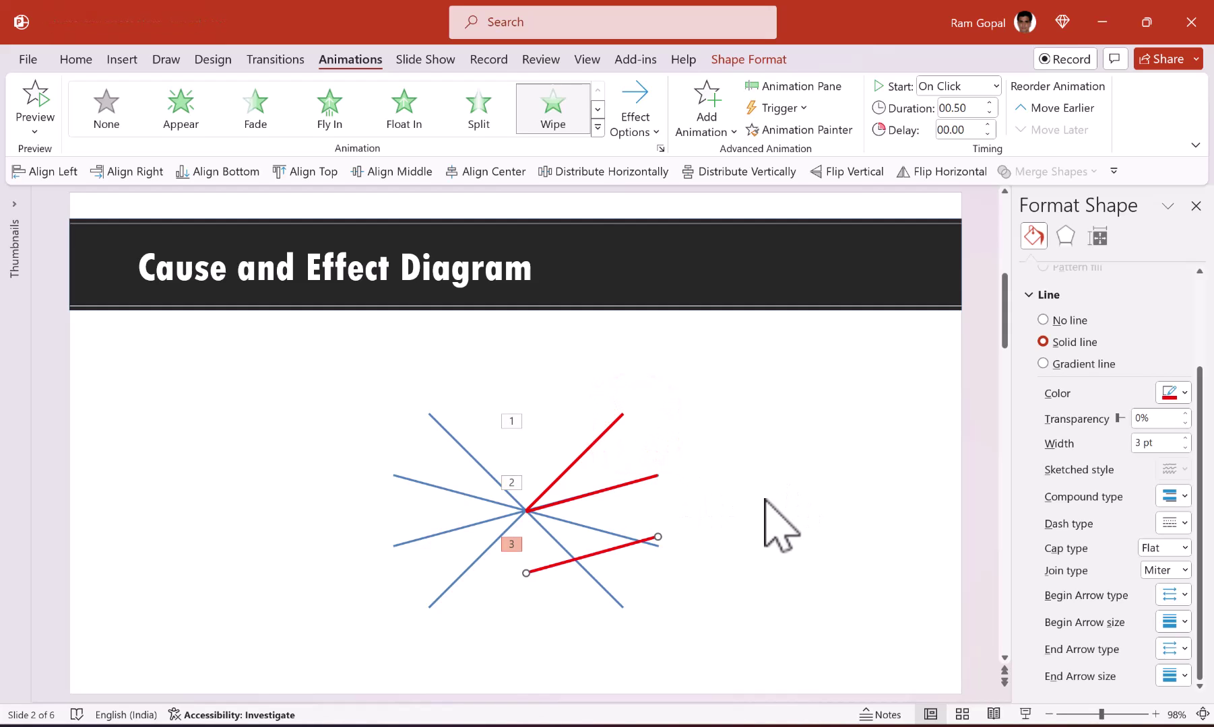
{"action": "left_click_drag", "start_coordinate": [523, 573], "coordinate": [525, 513]}
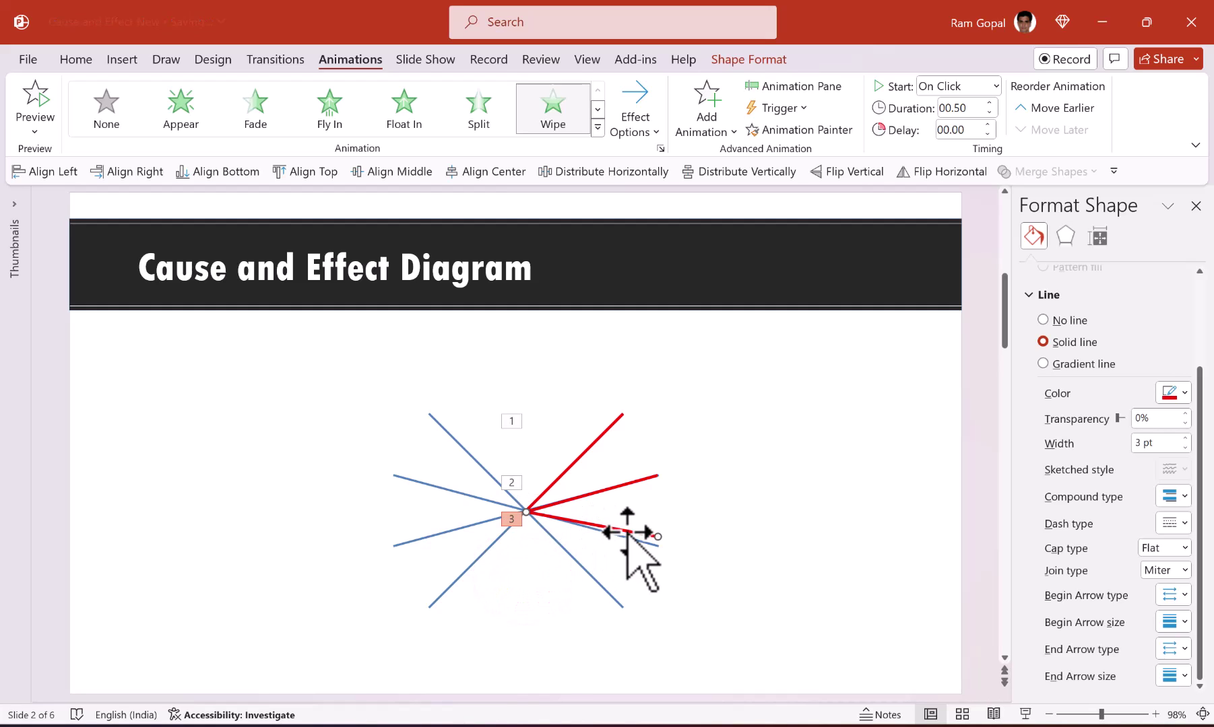
{"action": "left_click_drag", "start_coordinate": [655, 538], "coordinate": [656, 544]}
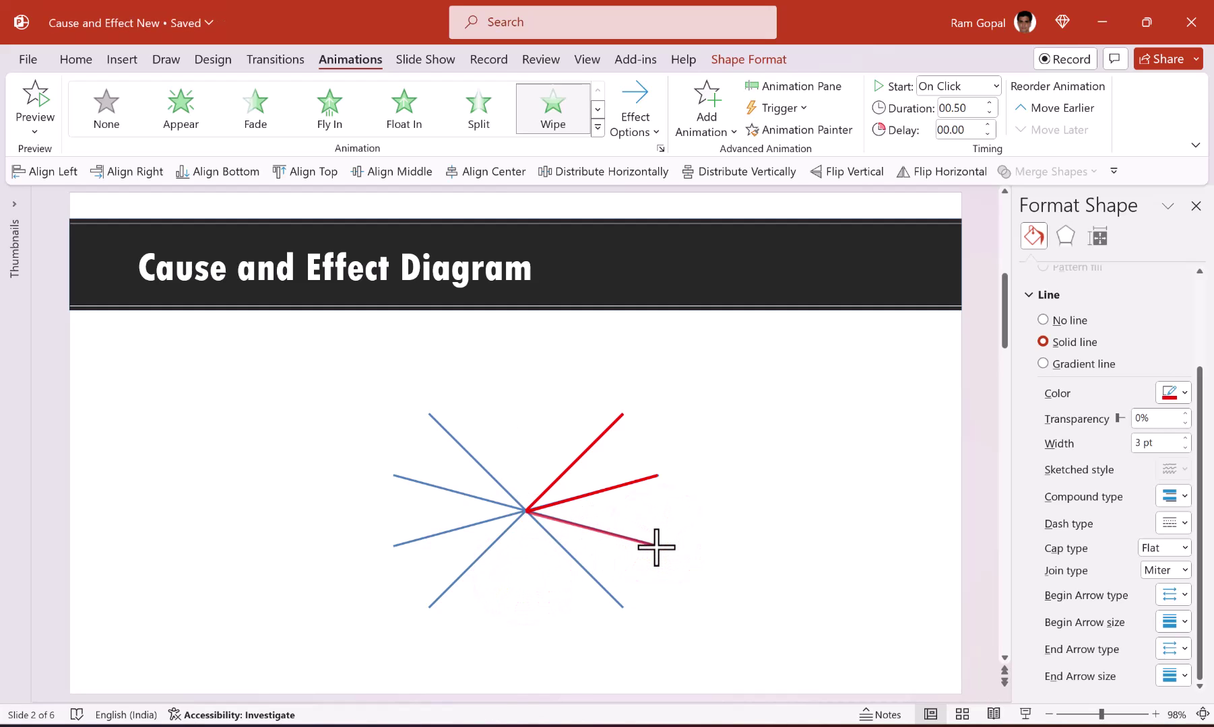
- Add red spoke copies over the lower-left, left and upper-left blue spokes
{"action": "left_click", "coordinate": [698, 546]}
{"action": "key", "text": "ctrl+v"}
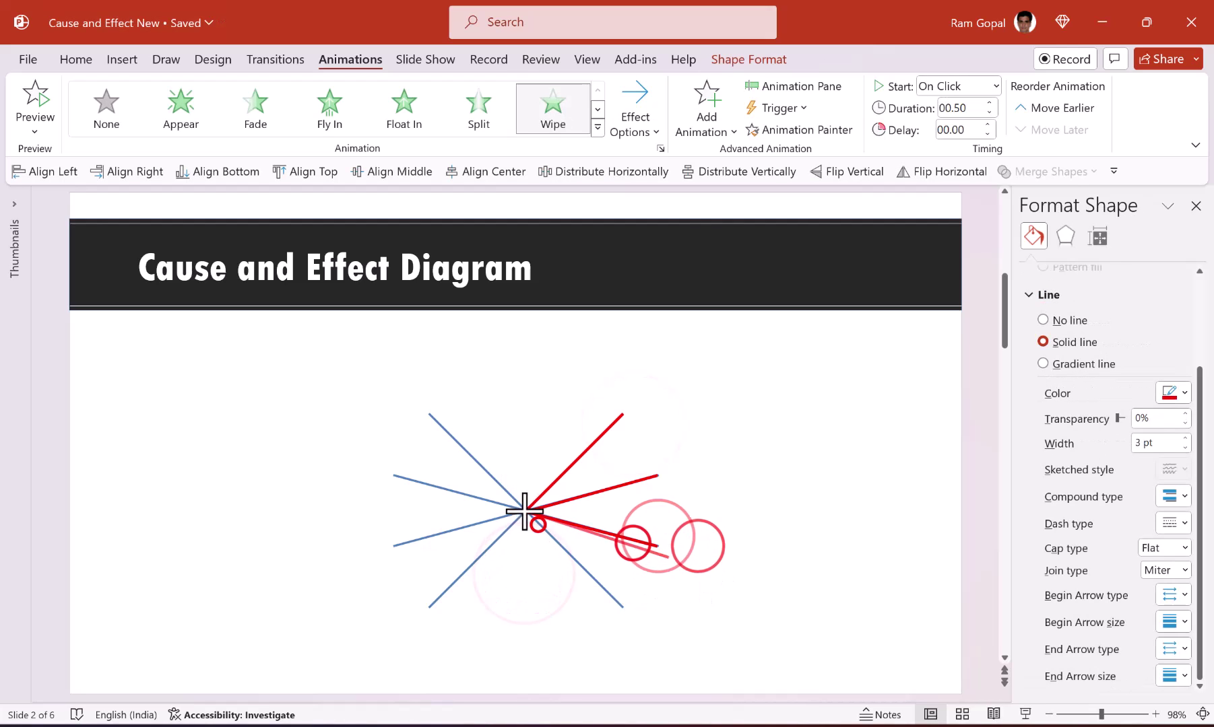
{"action": "left_click_drag", "start_coordinate": [623, 606], "coordinate": [394, 546]}
{"action": "key", "text": "ctrl+v"}
{"action": "key", "text": "ctrl+v"}
{"action": "left_click_drag", "start_coordinate": [429, 607], "coordinate": [394, 475]}
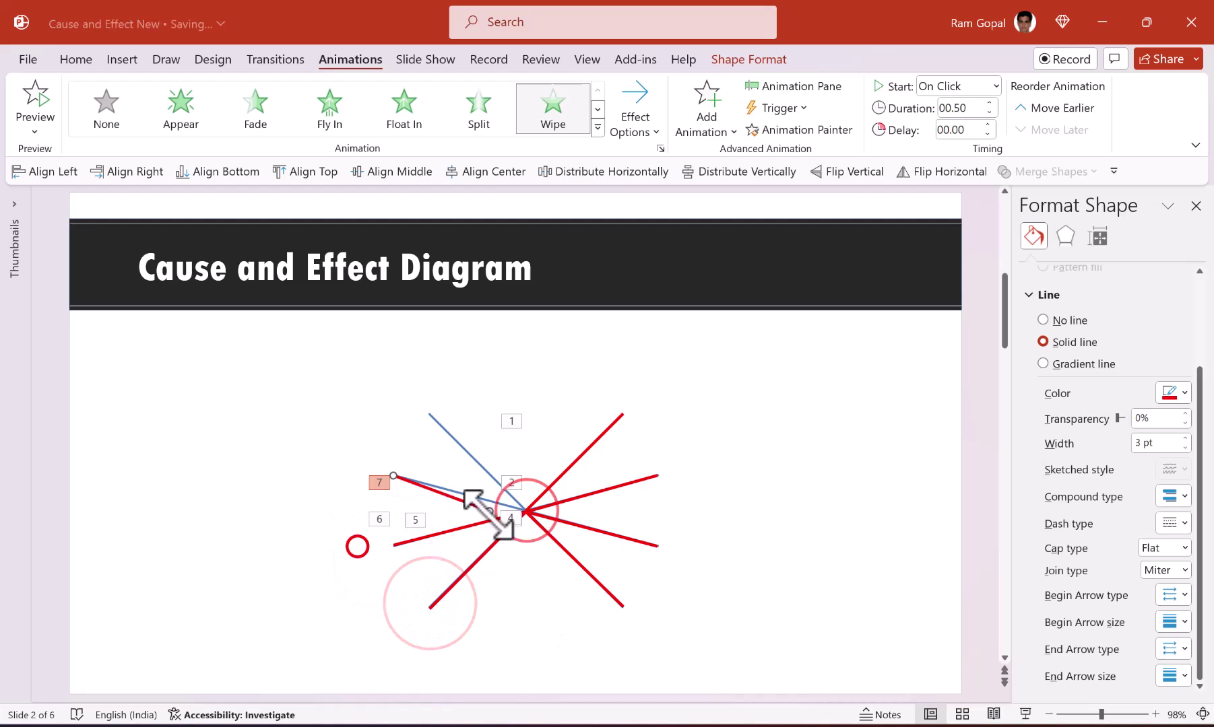
{"action": "key", "text": "ctrl+v"}
{"action": "left_click_drag", "start_coordinate": [429, 606], "coordinate": [429, 414]}
{"action": "left_click", "coordinate": [620, 466]}
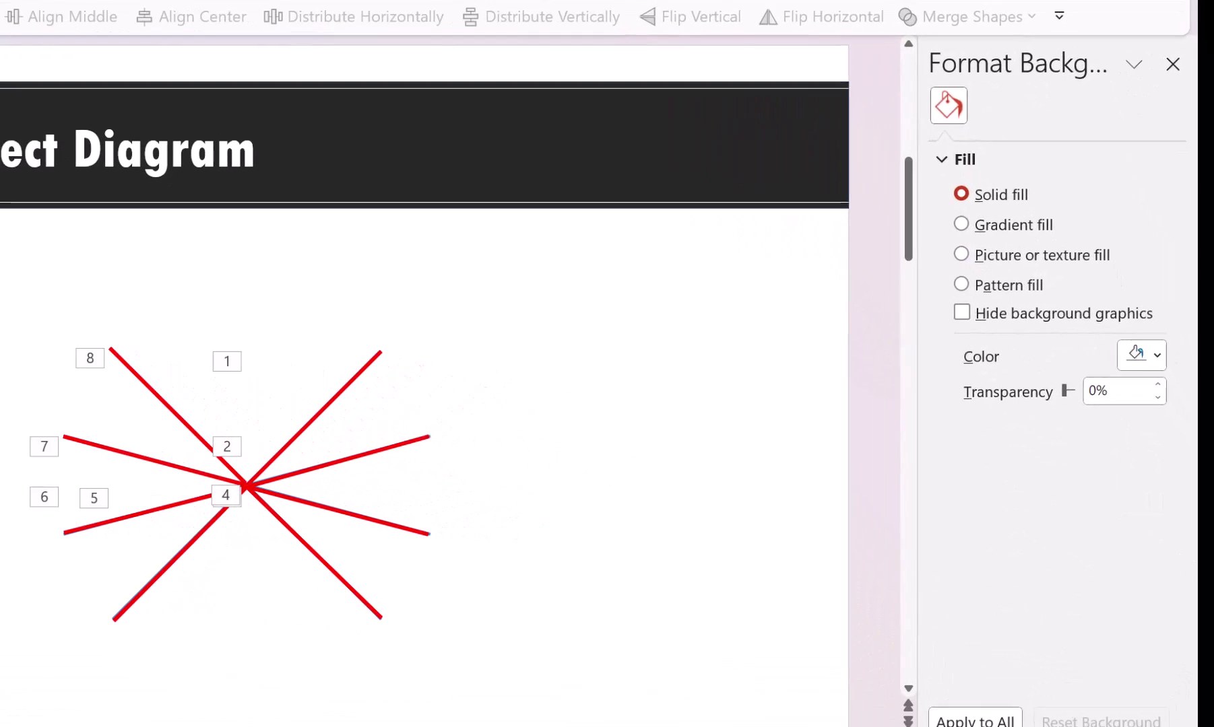
{"action": "left_click", "coordinate": [765, 56]}
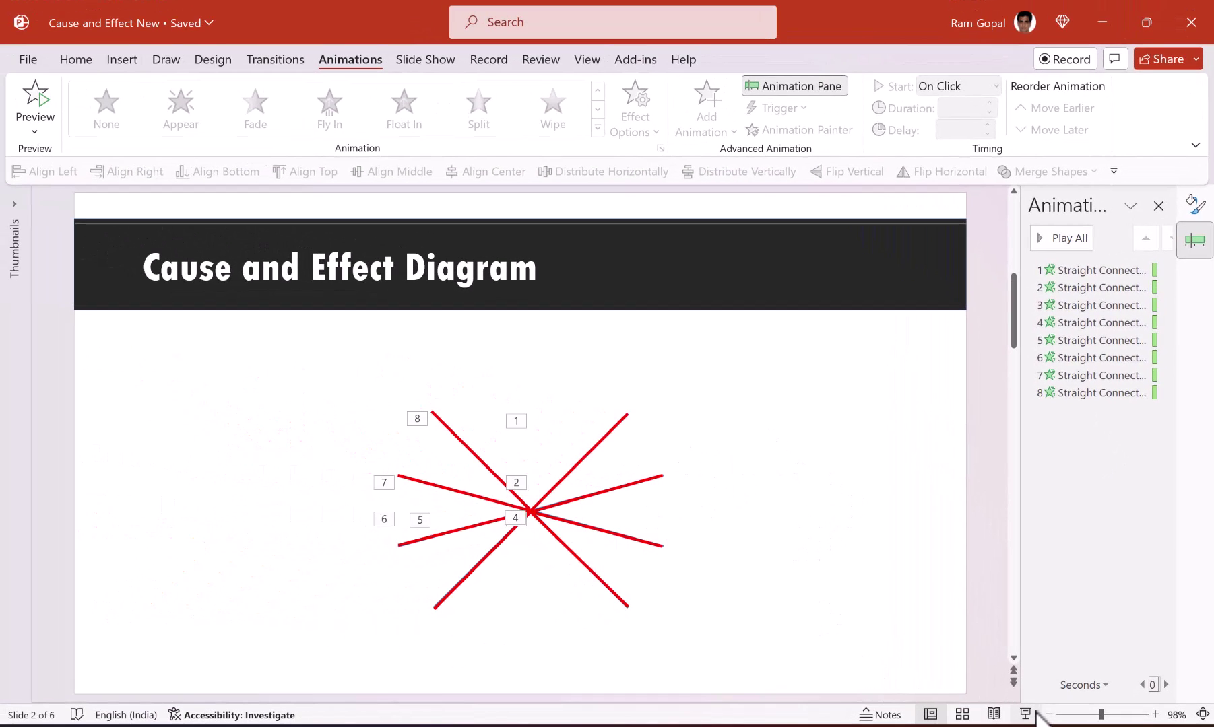
{"action": "left_click", "coordinate": [1027, 714]}
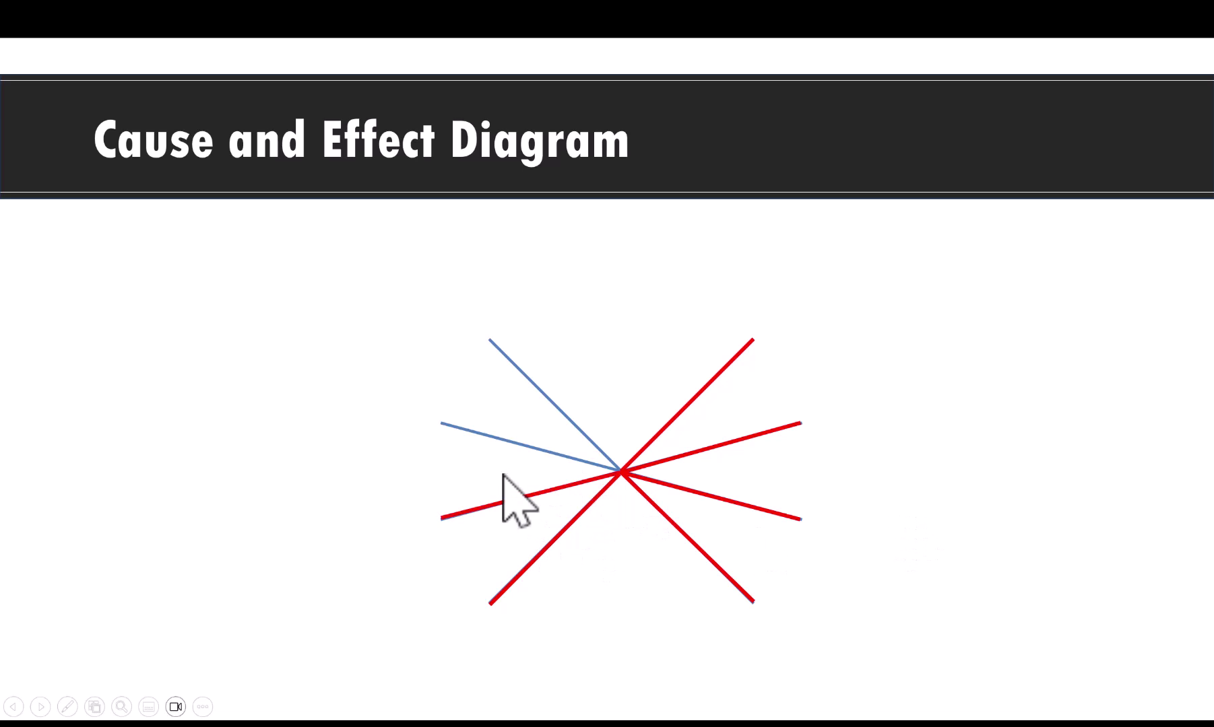
{"action": "key", "text": "Escape"}
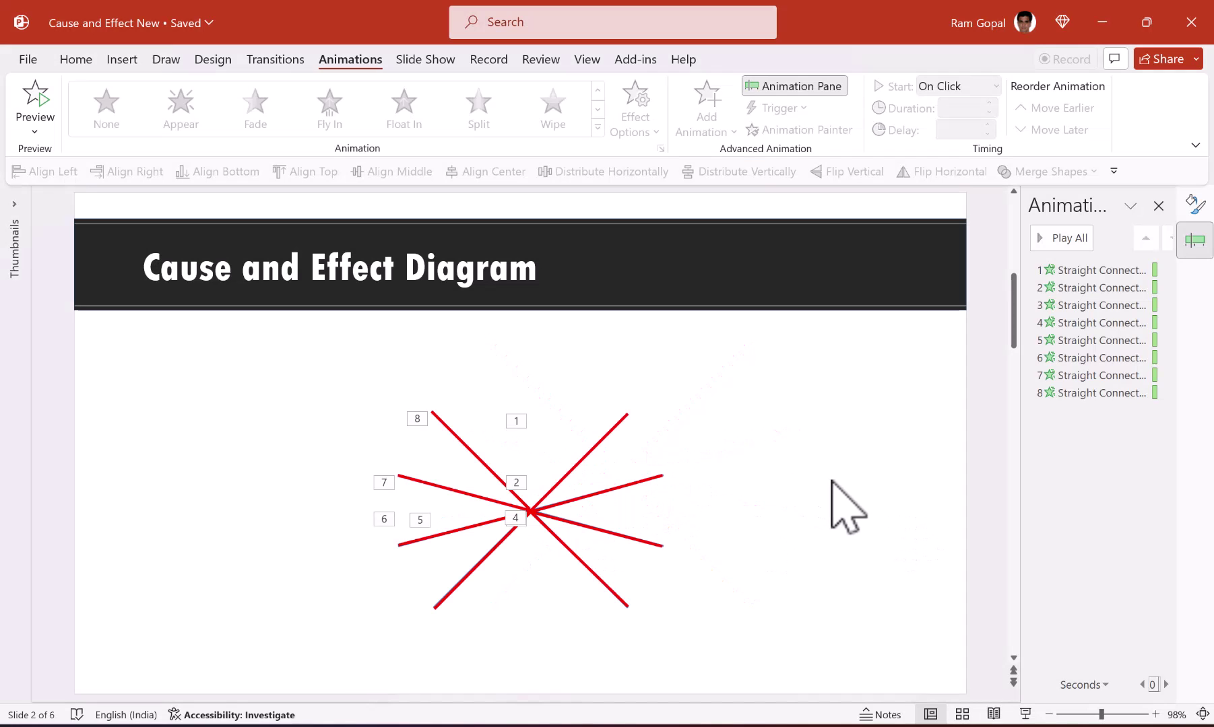
{"action": "left_click", "coordinate": [1088, 340]}
- Switch spoke animations 5–8 to wipe in From Right
{"action": "left_click", "coordinate": [1060, 394], "text": "shift"}
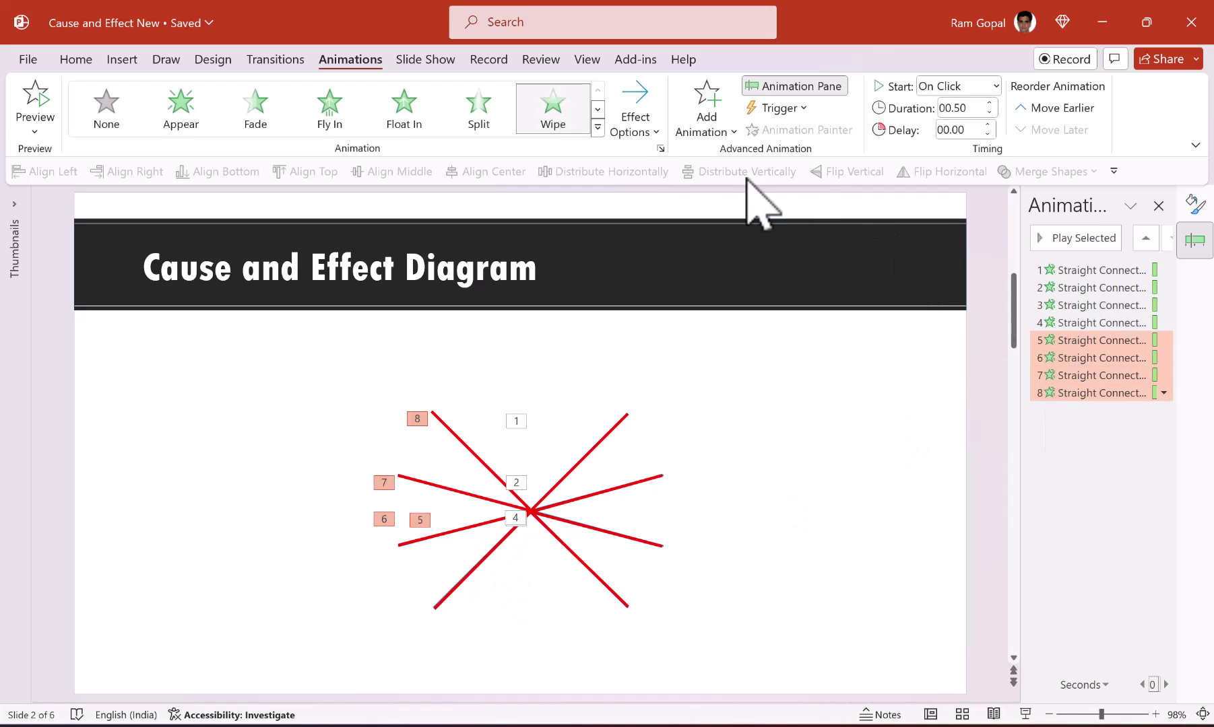
{"action": "left_click", "coordinate": [636, 125]}
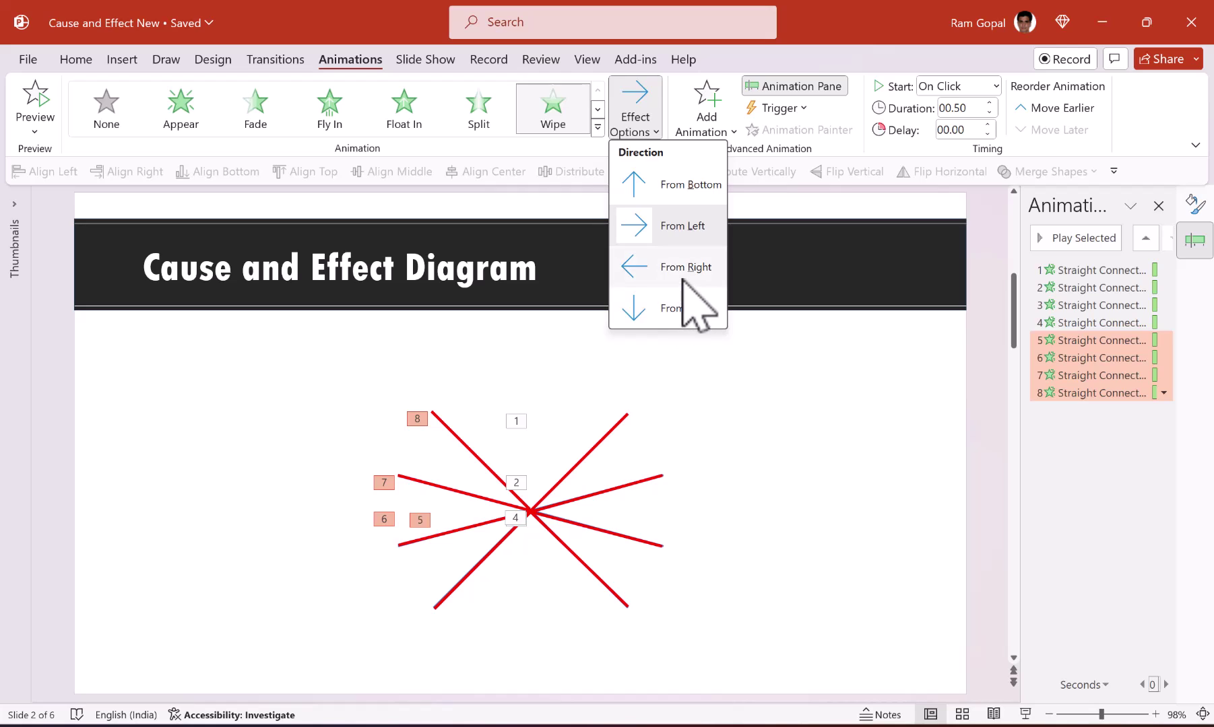
{"action": "left_click", "coordinate": [685, 267]}
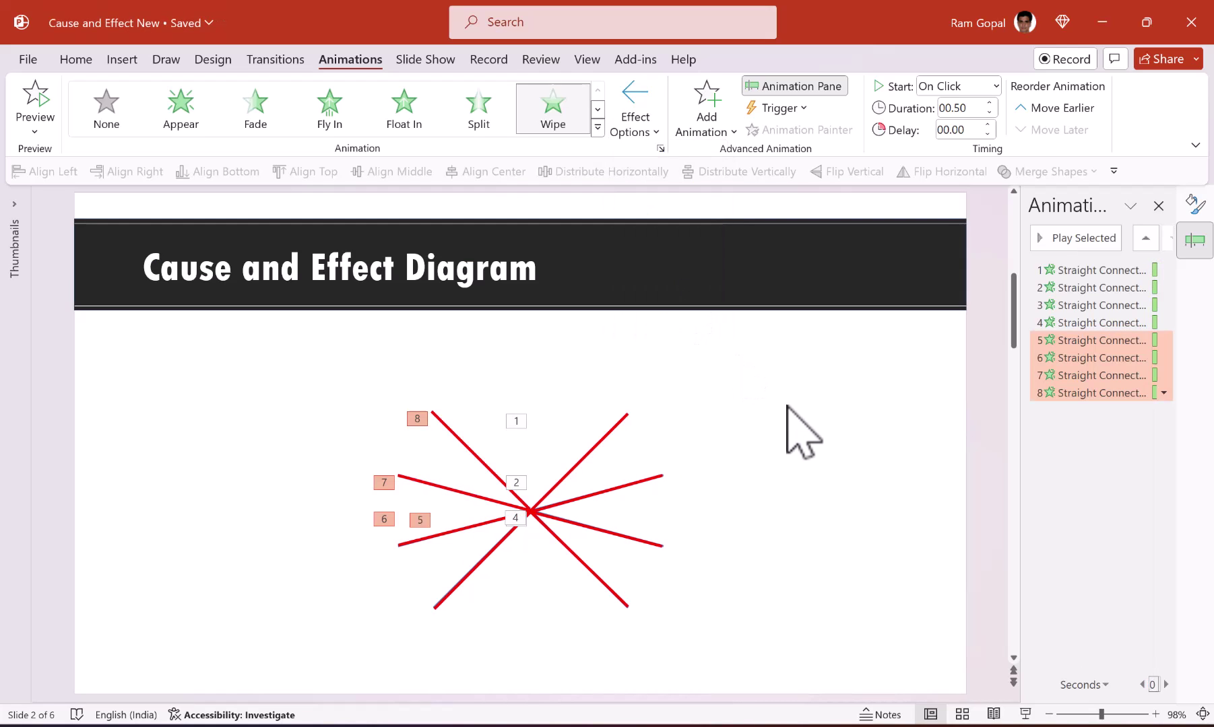
{"action": "left_click", "coordinate": [644, 456]}
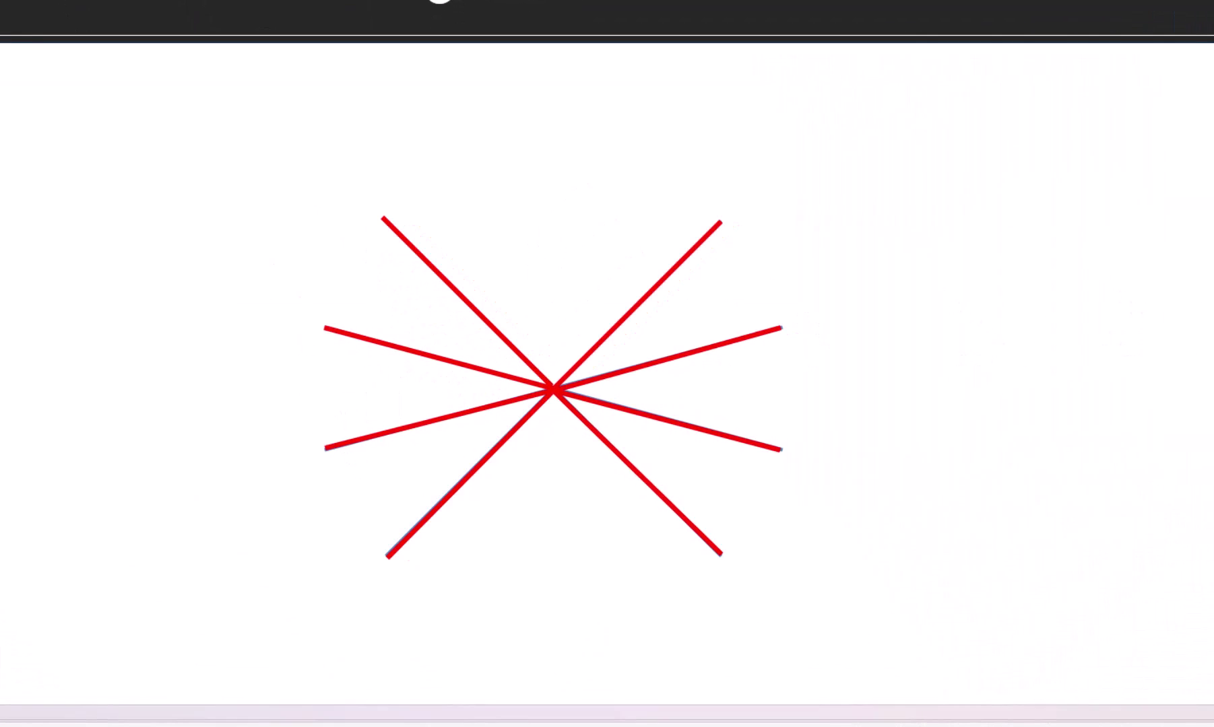
- Select everything and play the slide show to check the spokes, then exit
{"action": "key", "text": "ctrl+a"}
{"action": "key", "text": "shift+F5"}
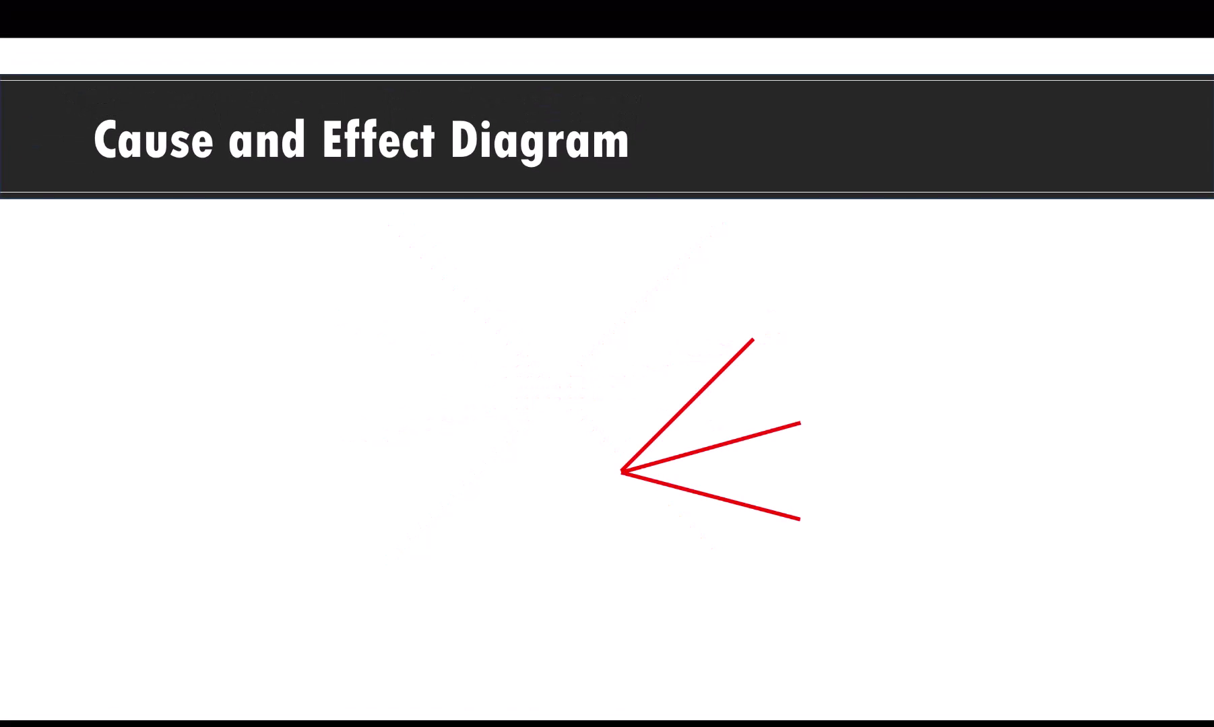
{"action": "key", "text": "Escape"}
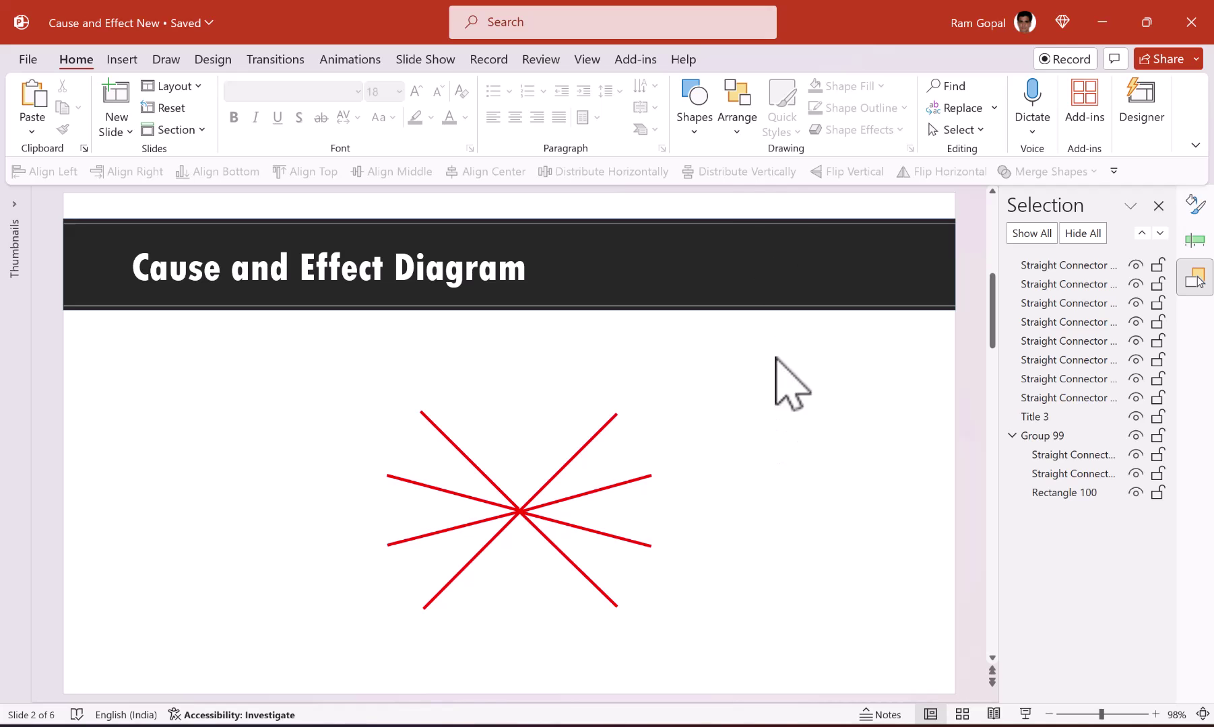
- Draw a small circle to the right of the spokes with the number 1 inside
{"action": "left_click", "coordinate": [697, 118]}
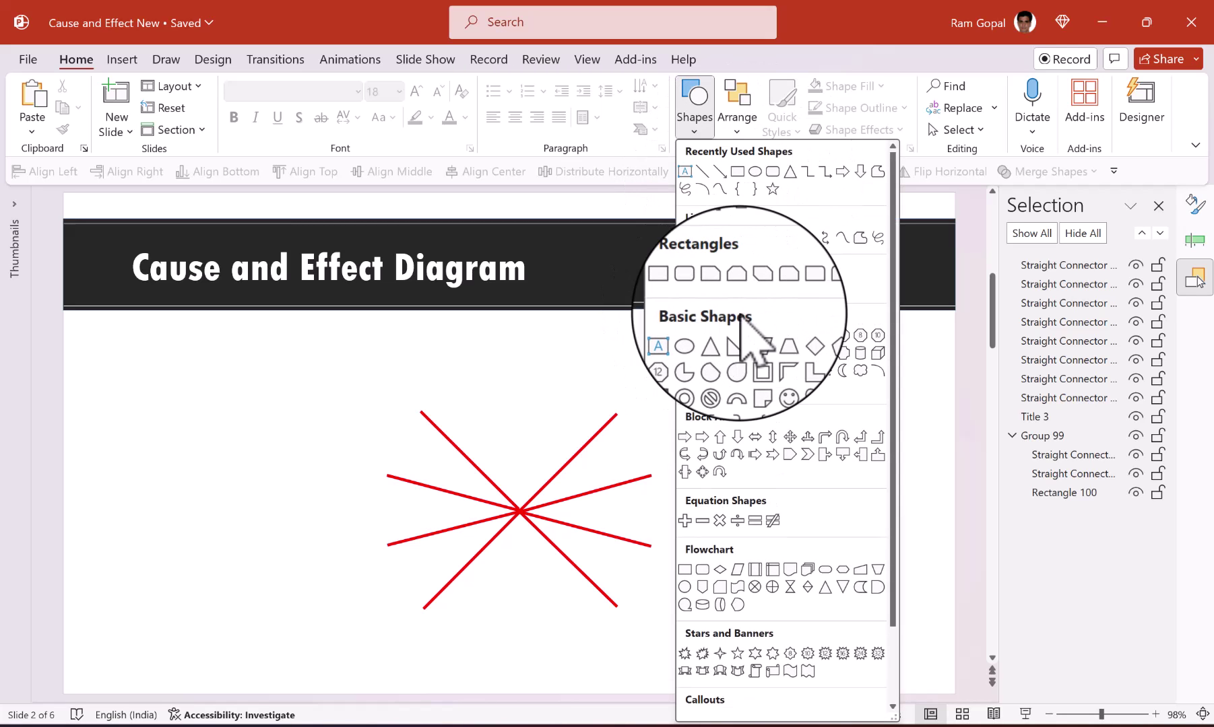
{"action": "left_click", "coordinate": [708, 338]}
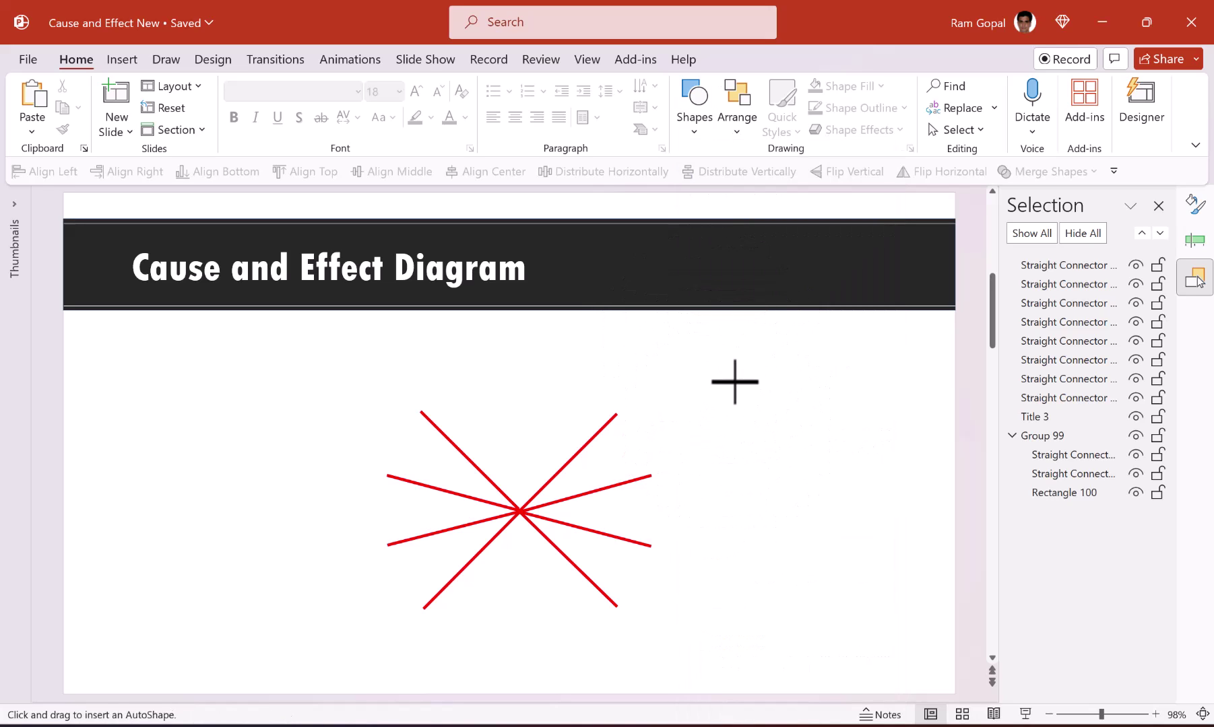
{"action": "left_click_drag", "start_coordinate": [749, 385], "coordinate": [773, 414]}
{"action": "double_click", "coordinate": [766, 392]}
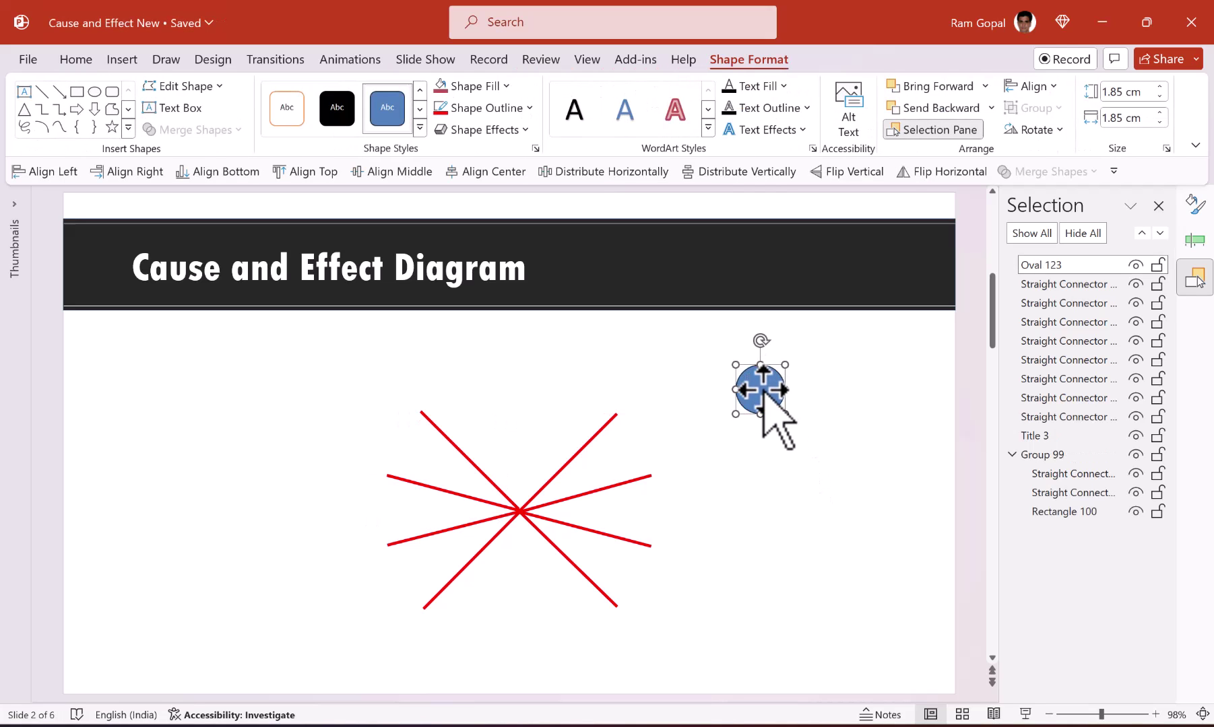
{"action": "type", "text": "1"}
{"action": "key", "text": "Escape"}
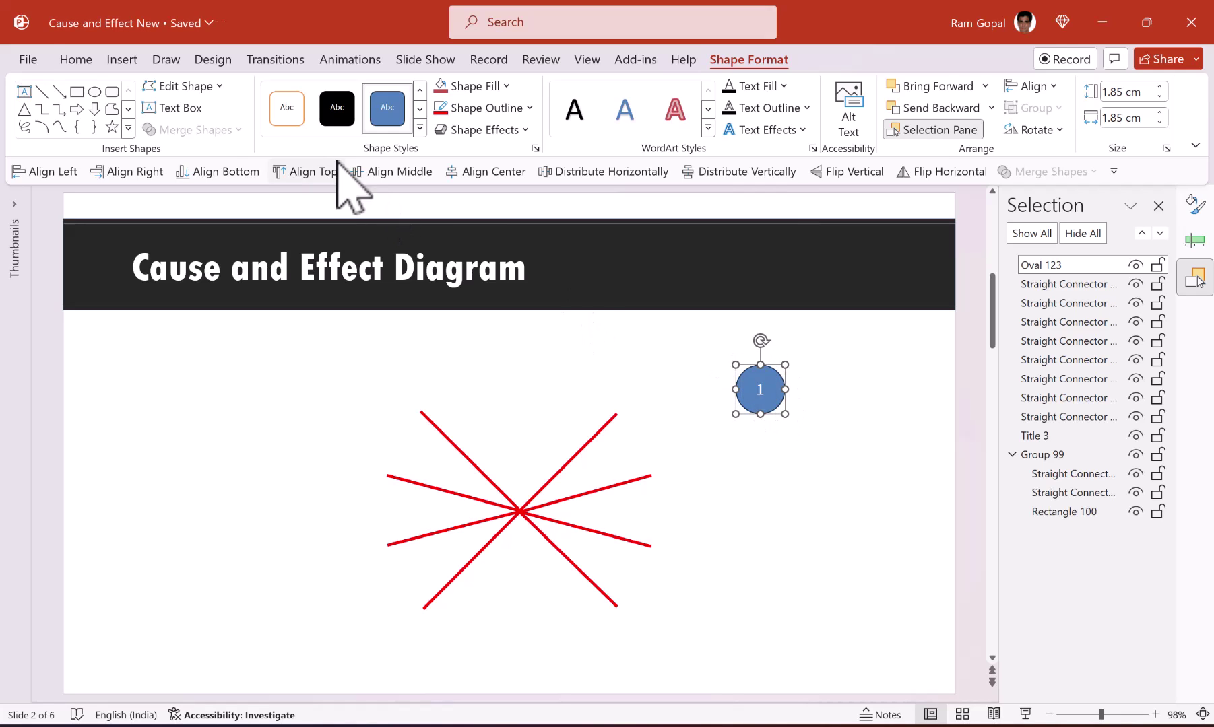
{"action": "left_click", "coordinate": [74, 60]}
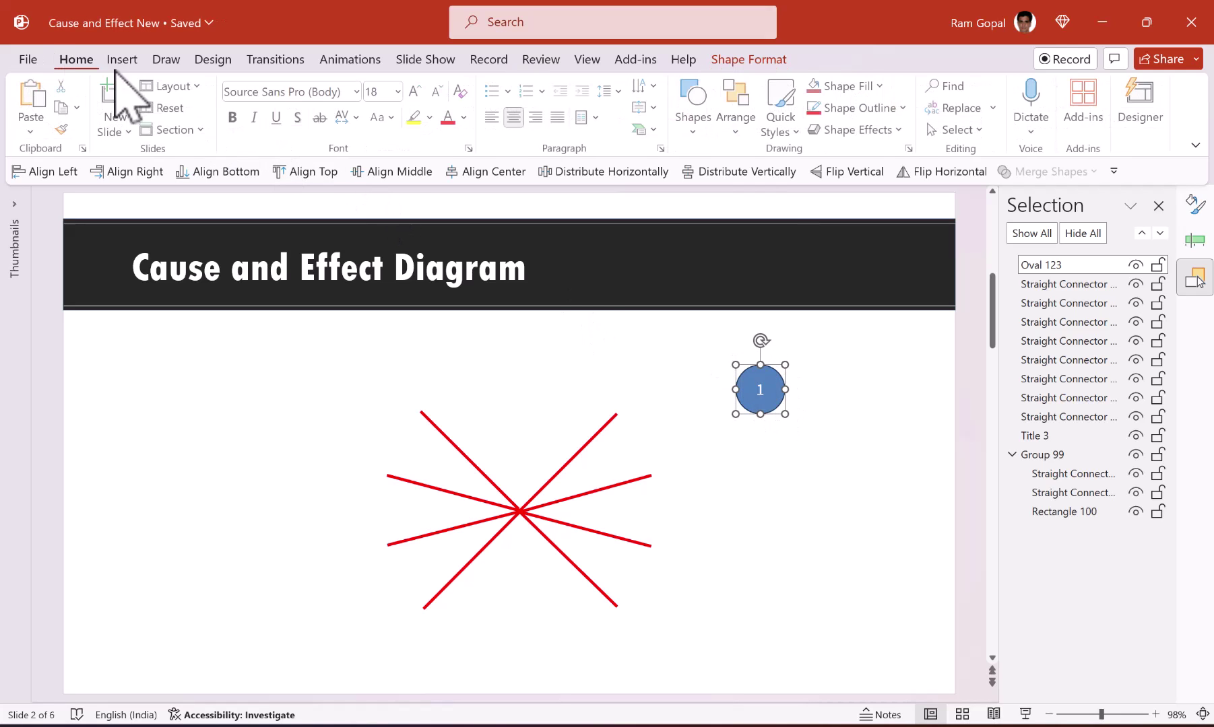
- Set the number to Tw Cen MT Condensed Extra Bold and enlarge it
{"action": "left_click", "coordinate": [358, 91]}
{"action": "left_click", "coordinate": [354, 131]}
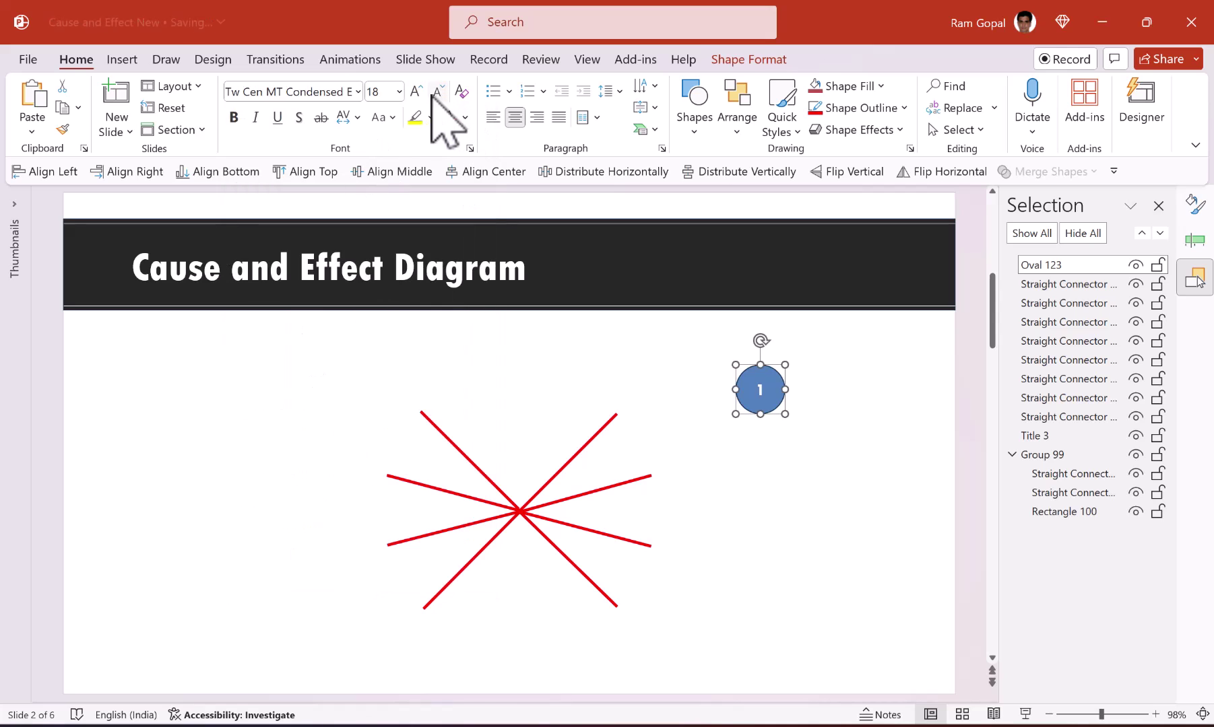
{"action": "left_click", "coordinate": [416, 92]}
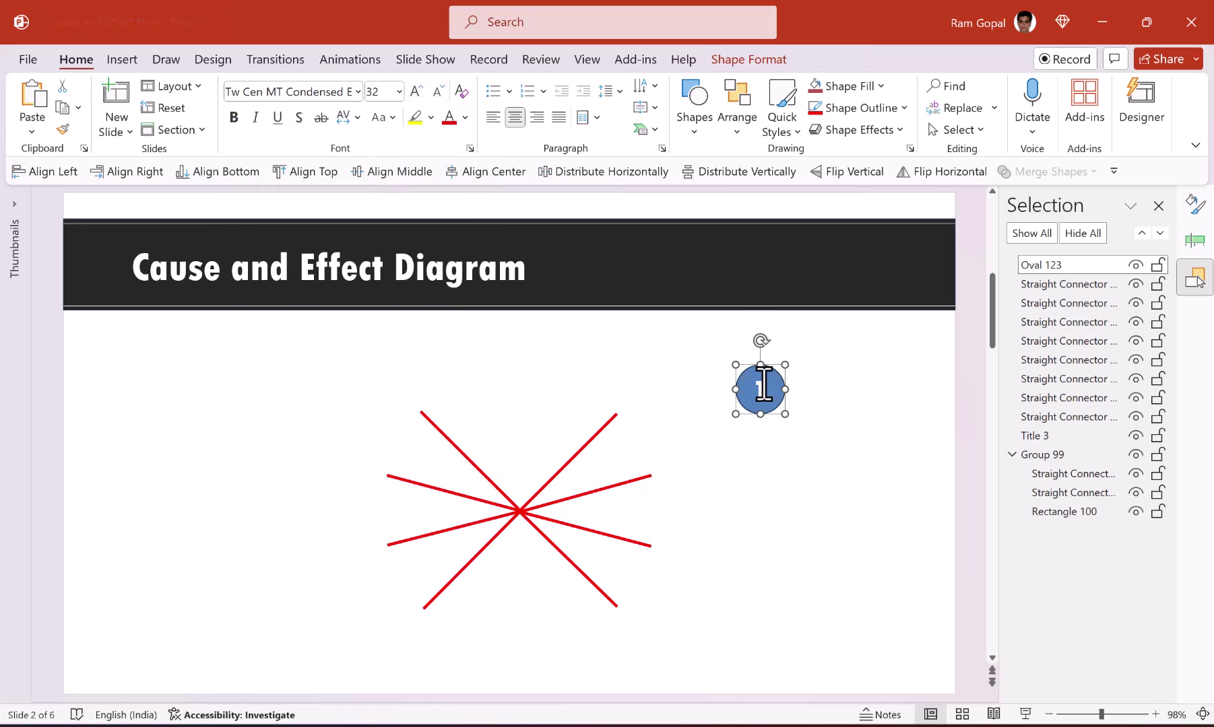
- Fill the circle dark red, set its outline colour, and add an outer shadow
{"action": "left_click", "coordinate": [860, 87]}
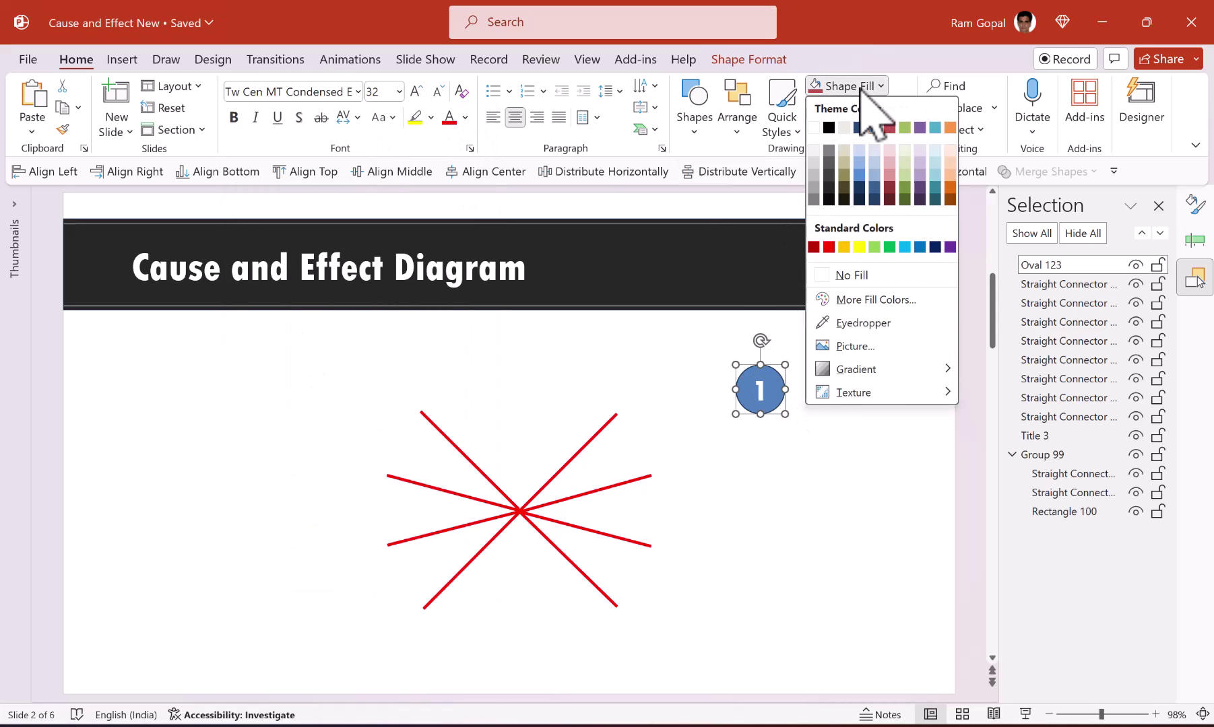
{"action": "left_click", "coordinate": [813, 248]}
{"action": "left_click", "coordinate": [860, 108]}
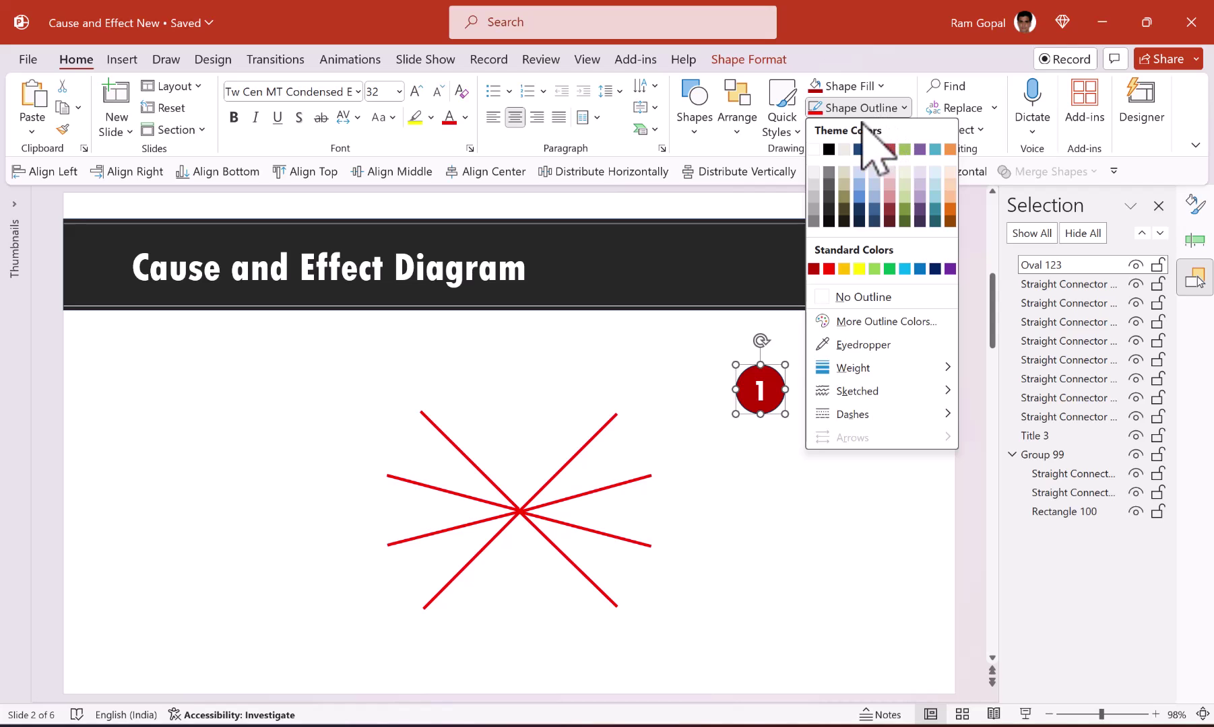
{"action": "left_click", "coordinate": [815, 175]}
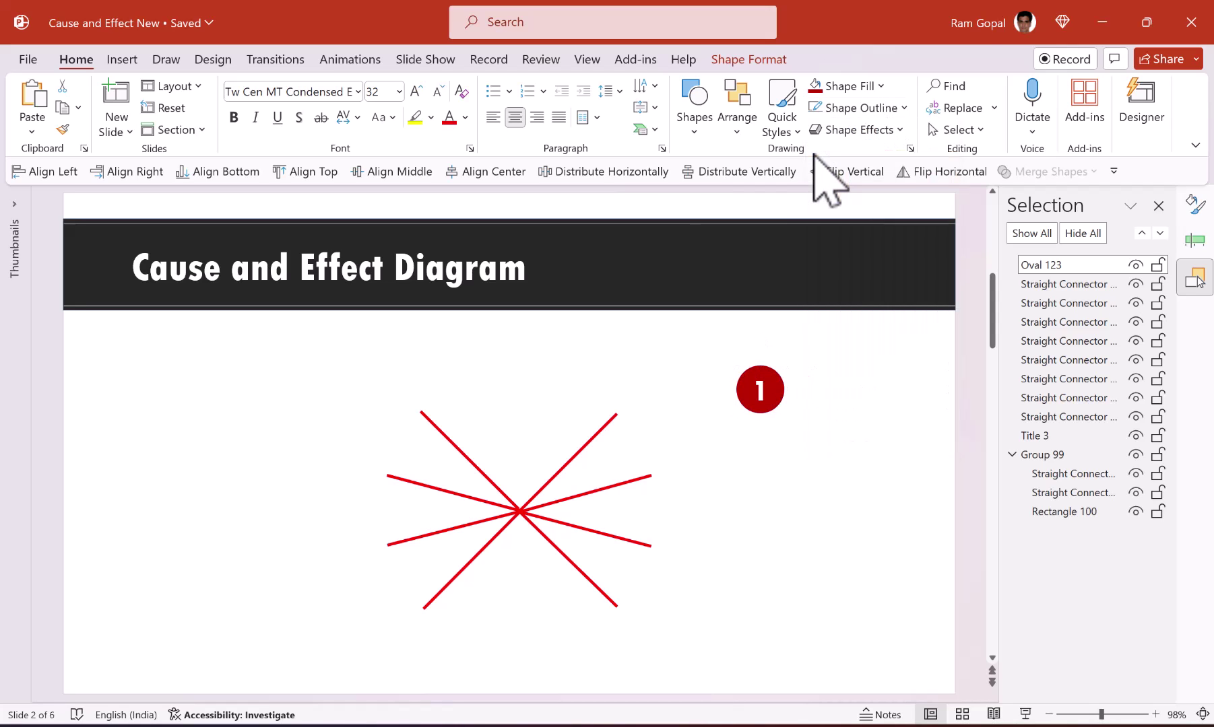
{"action": "left_click", "coordinate": [874, 130]}
{"action": "mouse_move", "coordinate": [880, 198]}
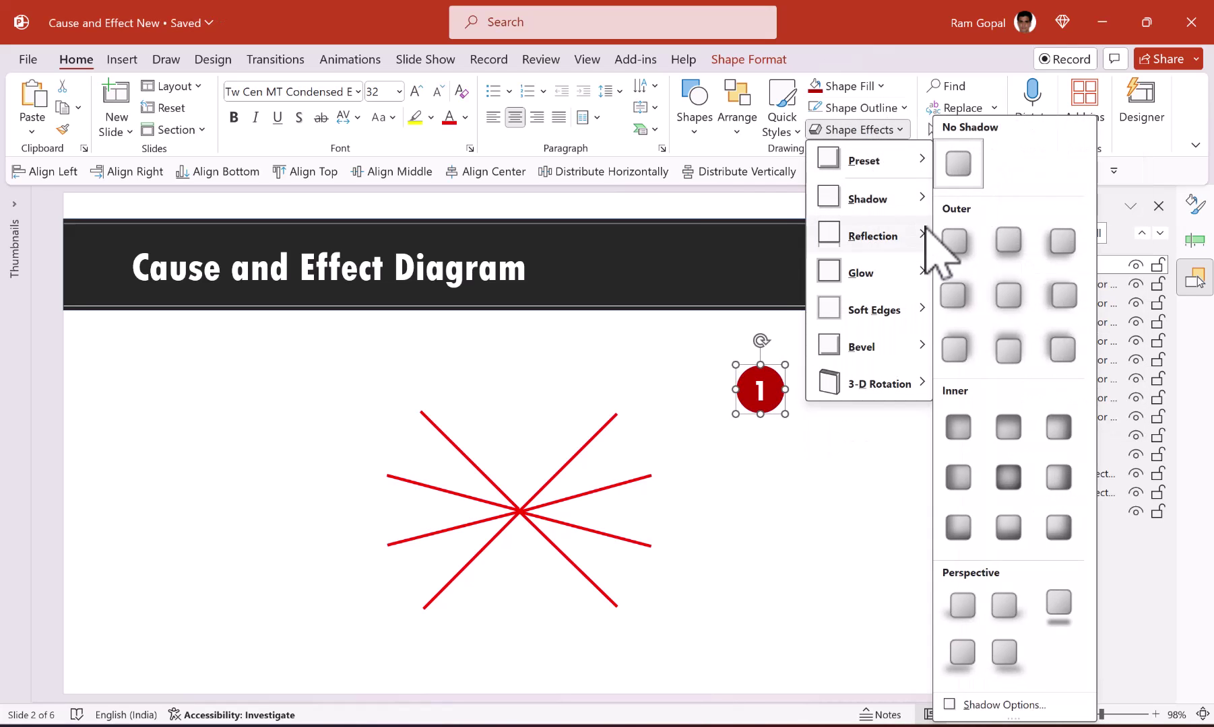
{"action": "left_click", "coordinate": [957, 241]}
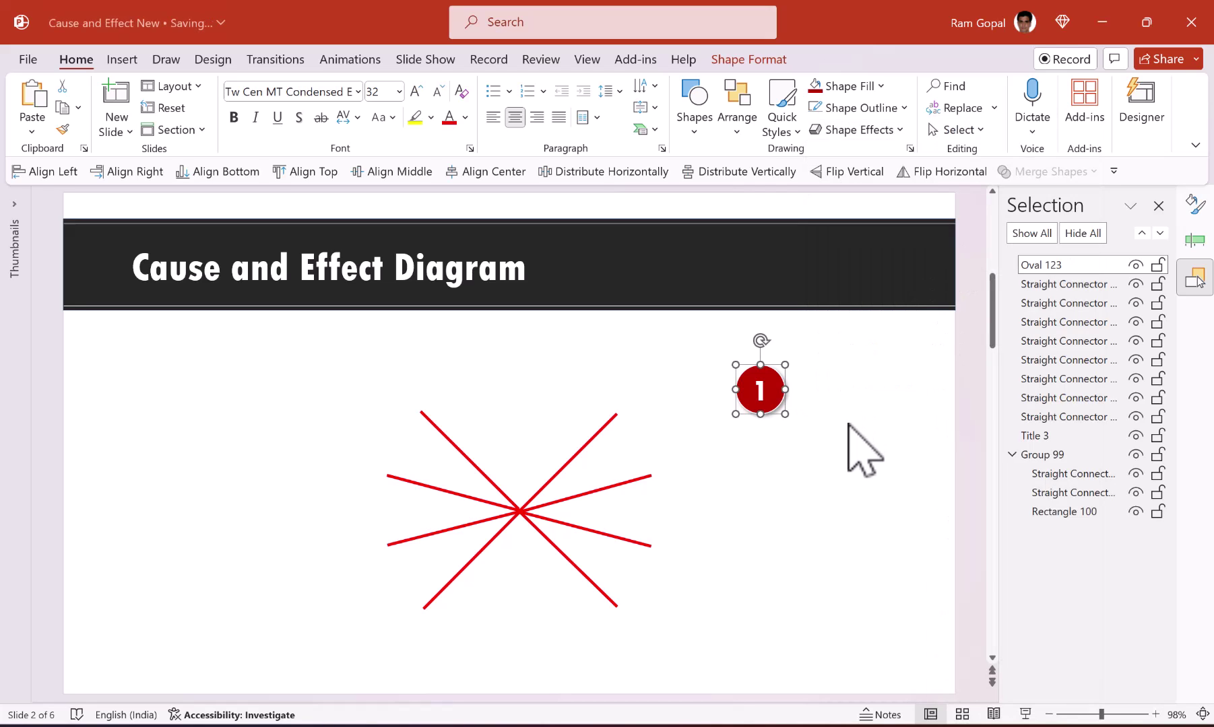
{"action": "left_click", "coordinate": [847, 425]}
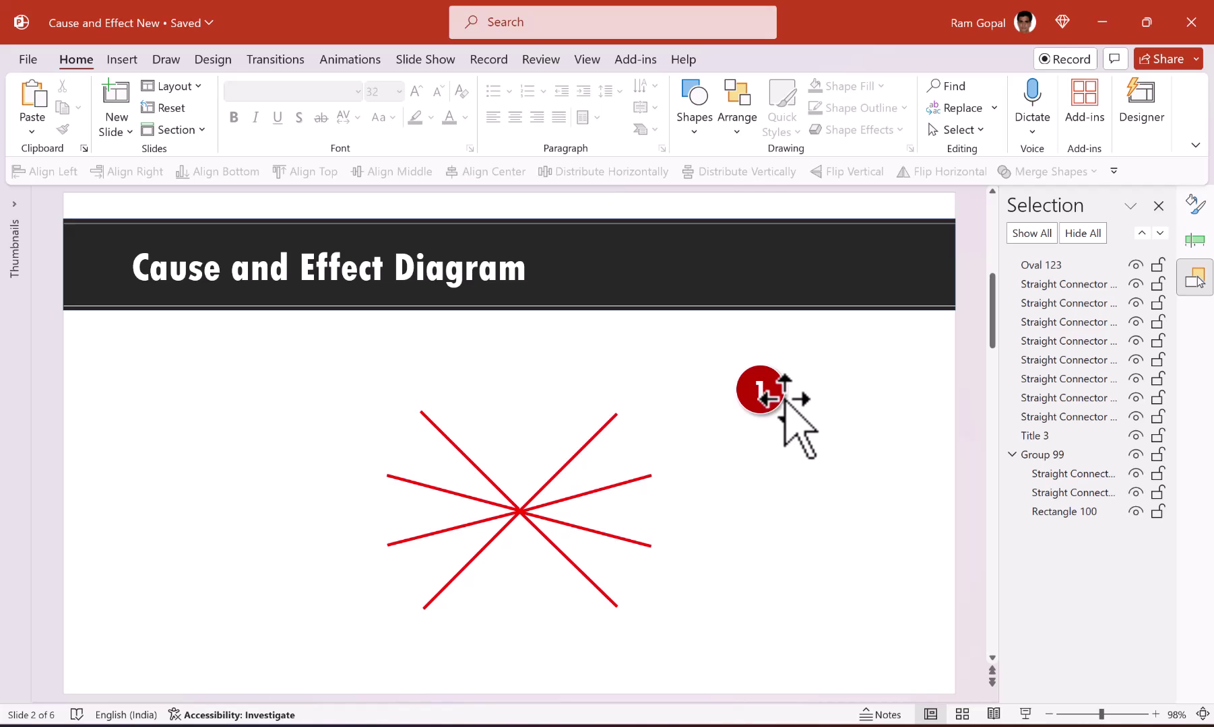
- Draw a rounded rectangle beside the red circle and round its ends into a pill
{"action": "left_click", "coordinate": [706, 128]}
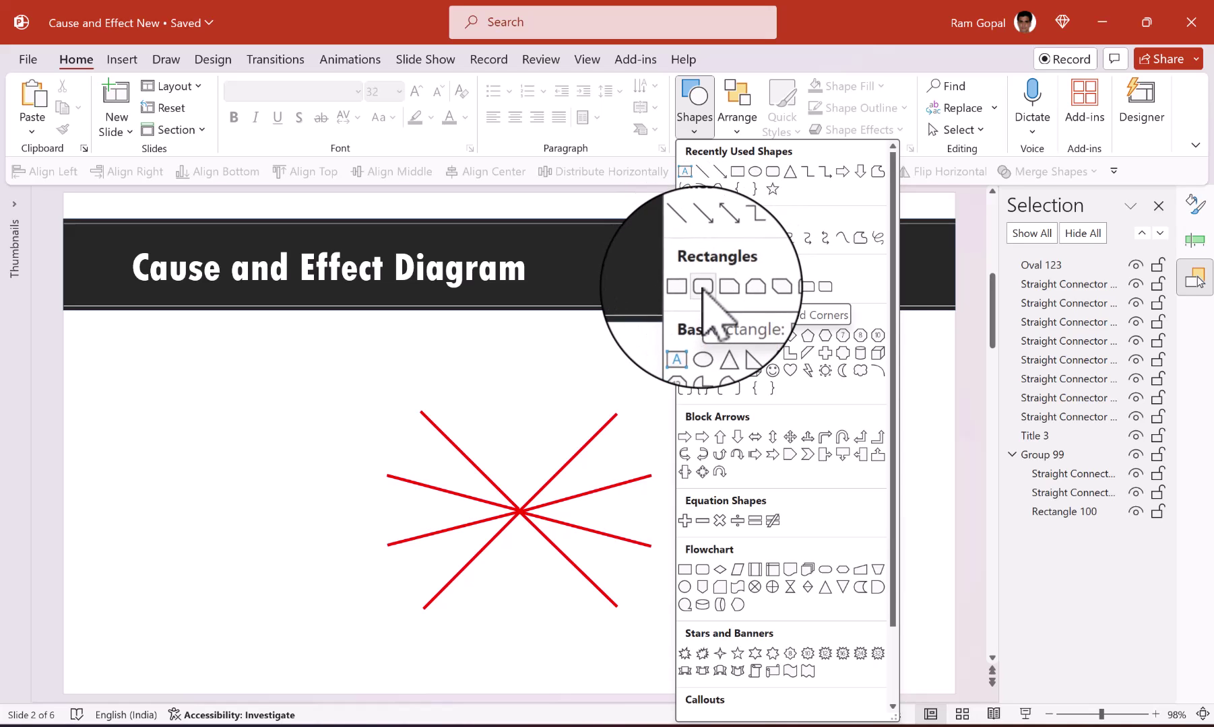
{"action": "left_click", "coordinate": [702, 288]}
{"action": "mouse_move", "coordinate": [756, 365]}
{"action": "left_mouse_down"}
{"action": "mouse_move", "coordinate": [891, 414]}
{"action": "mouse_move", "coordinate": [945, 414]}
{"action": "left_mouse_up"}
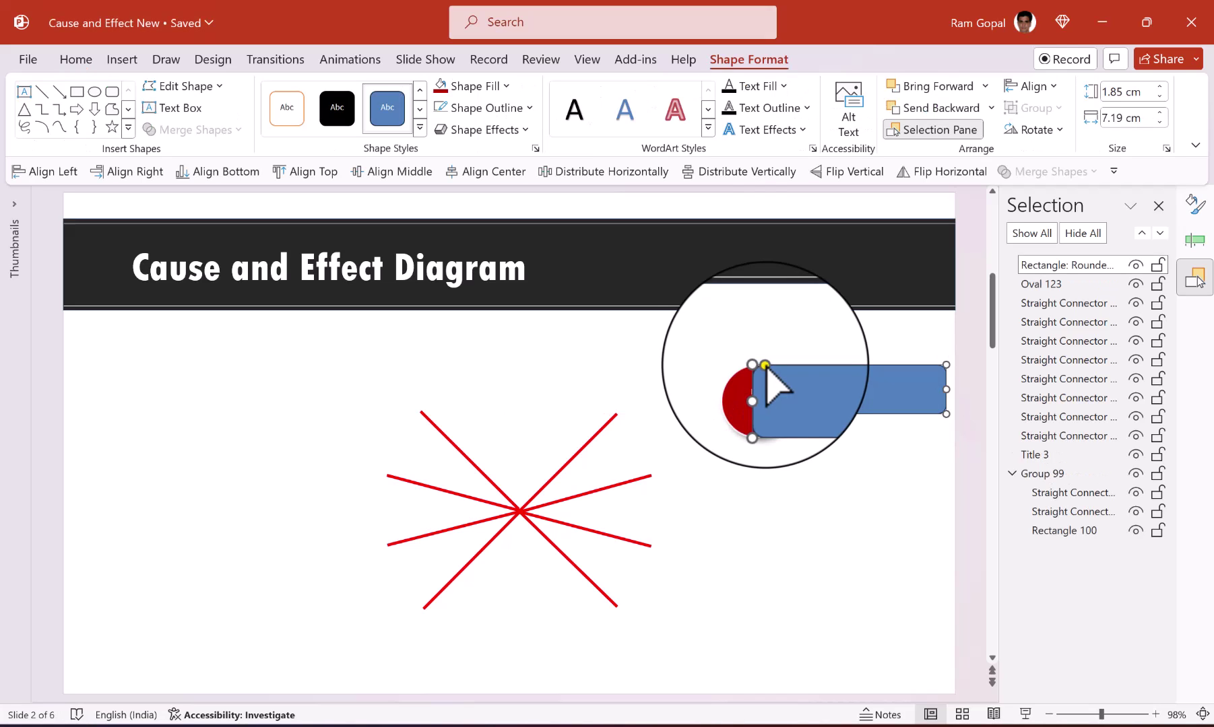
{"action": "left_click_drag", "start_coordinate": [765, 365], "coordinate": [835, 372]}
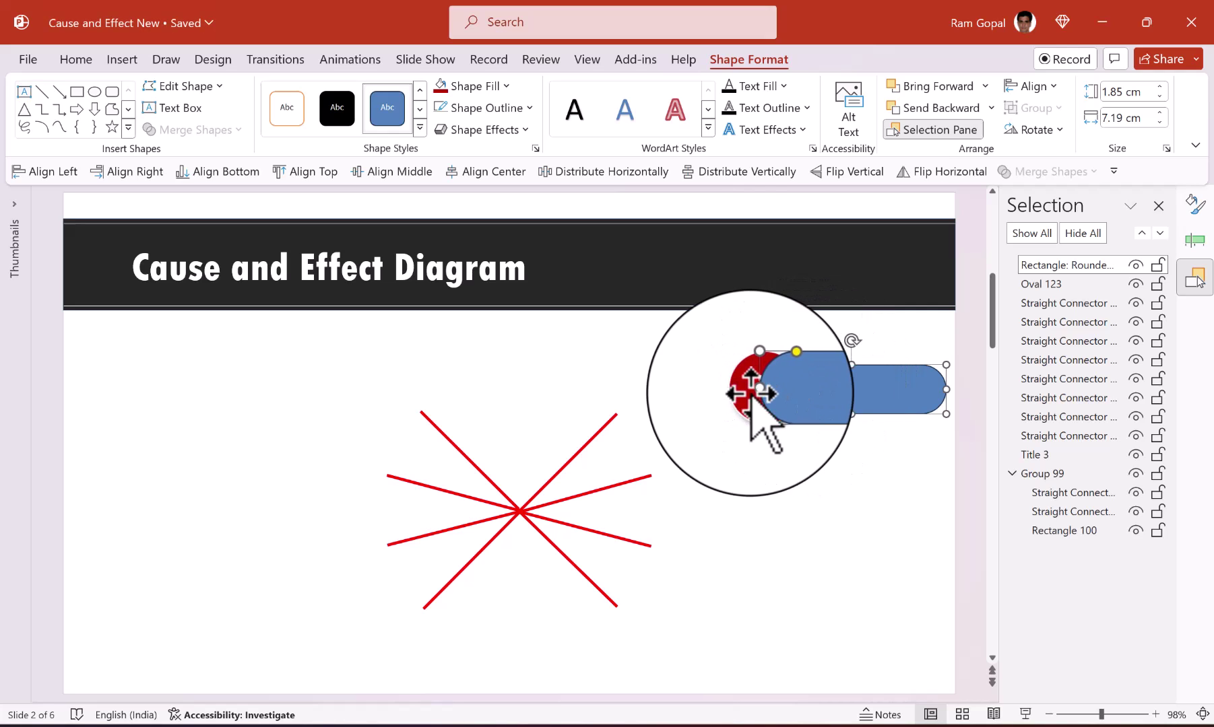
- Slide the pill left to overlap the red circle and send it to the back
{"action": "left_click", "coordinate": [751, 391]}
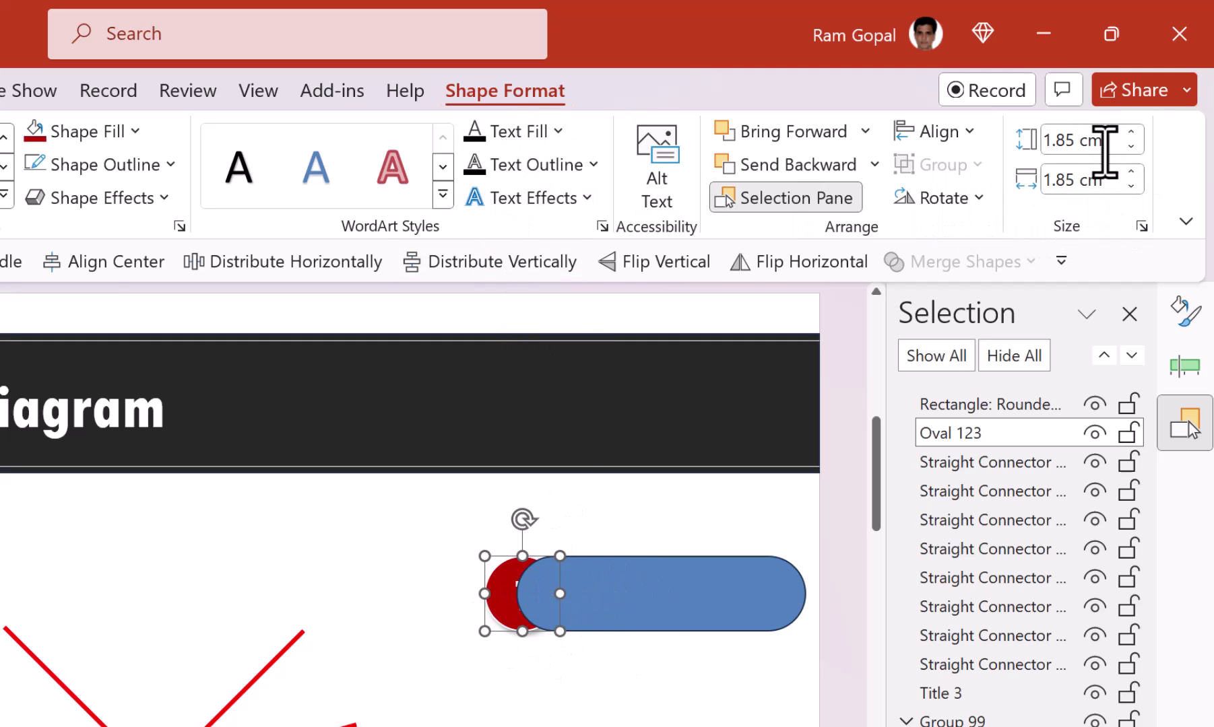
{"action": "left_click", "coordinate": [704, 591]}
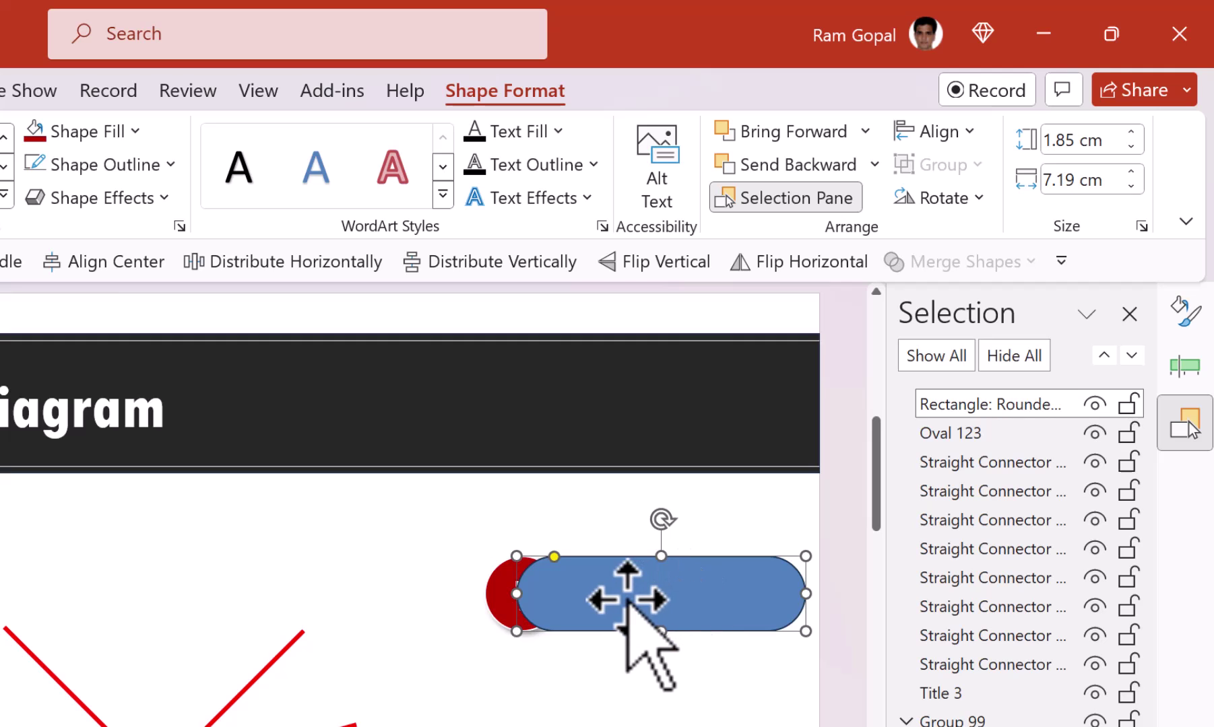
{"action": "left_click_drag", "start_coordinate": [629, 596], "coordinate": [598, 601]}
{"action": "left_click_drag", "start_coordinate": [597, 532], "coordinate": [597, 535]}
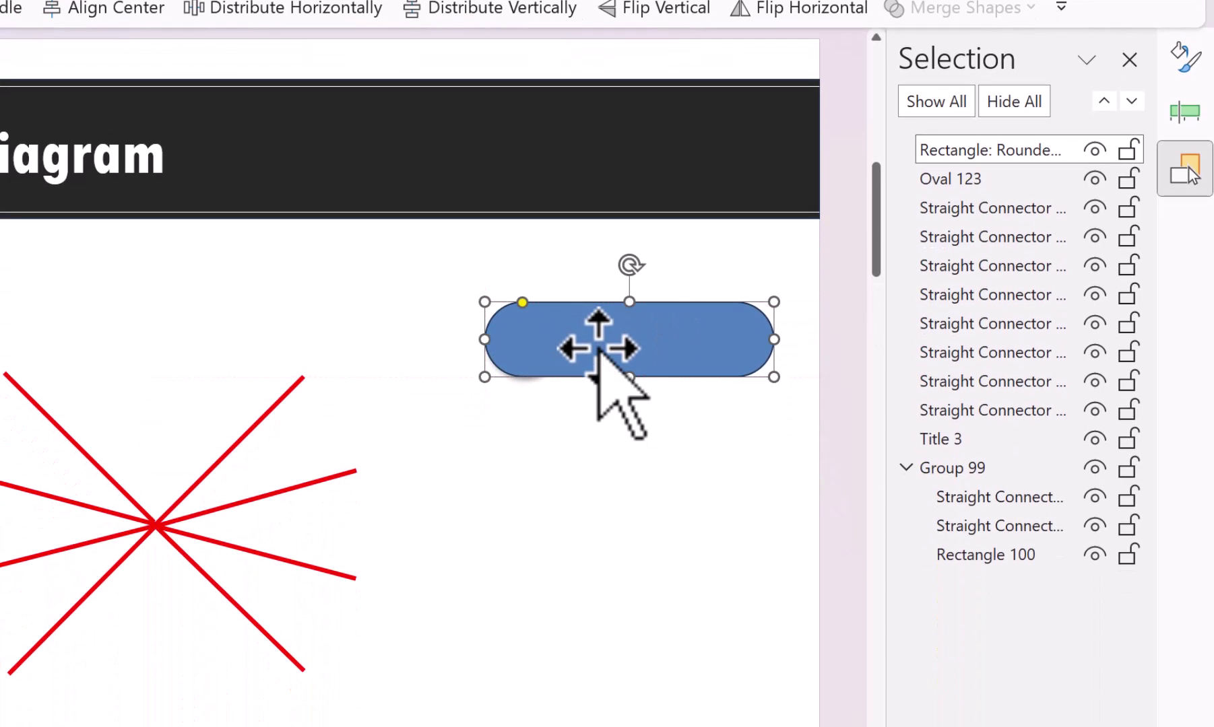
{"action": "right_click", "coordinate": [597, 352]}
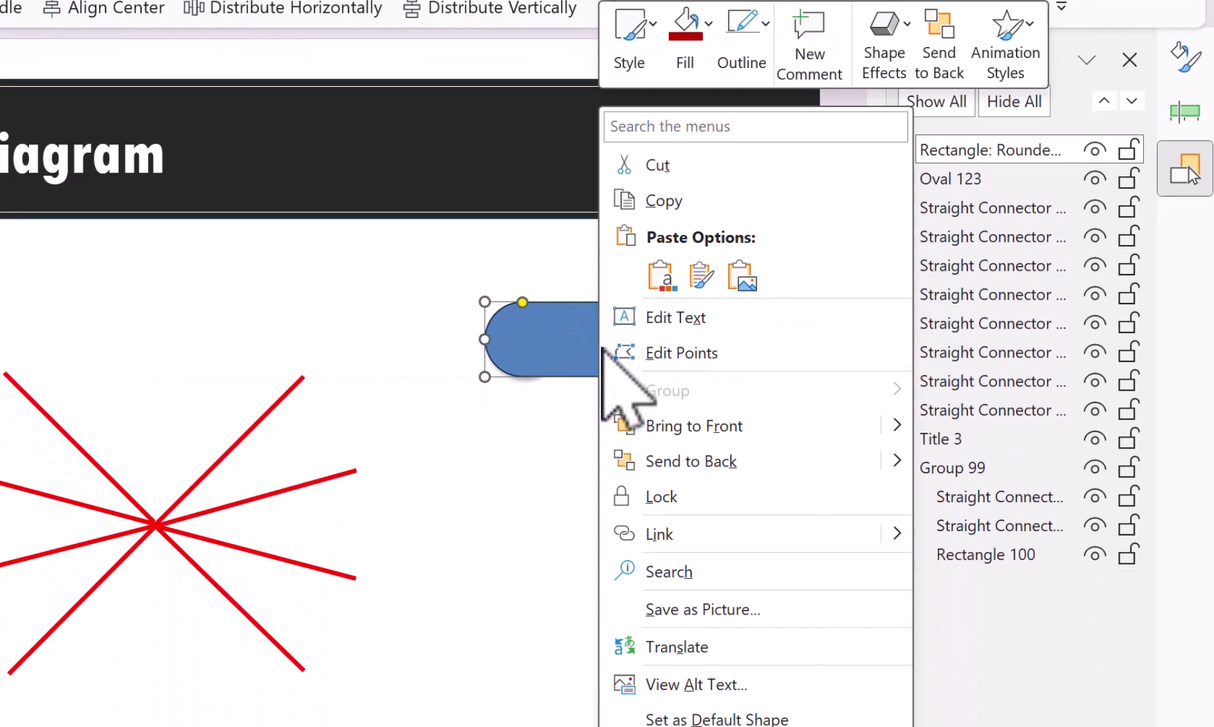
{"action": "left_click", "coordinate": [699, 463]}
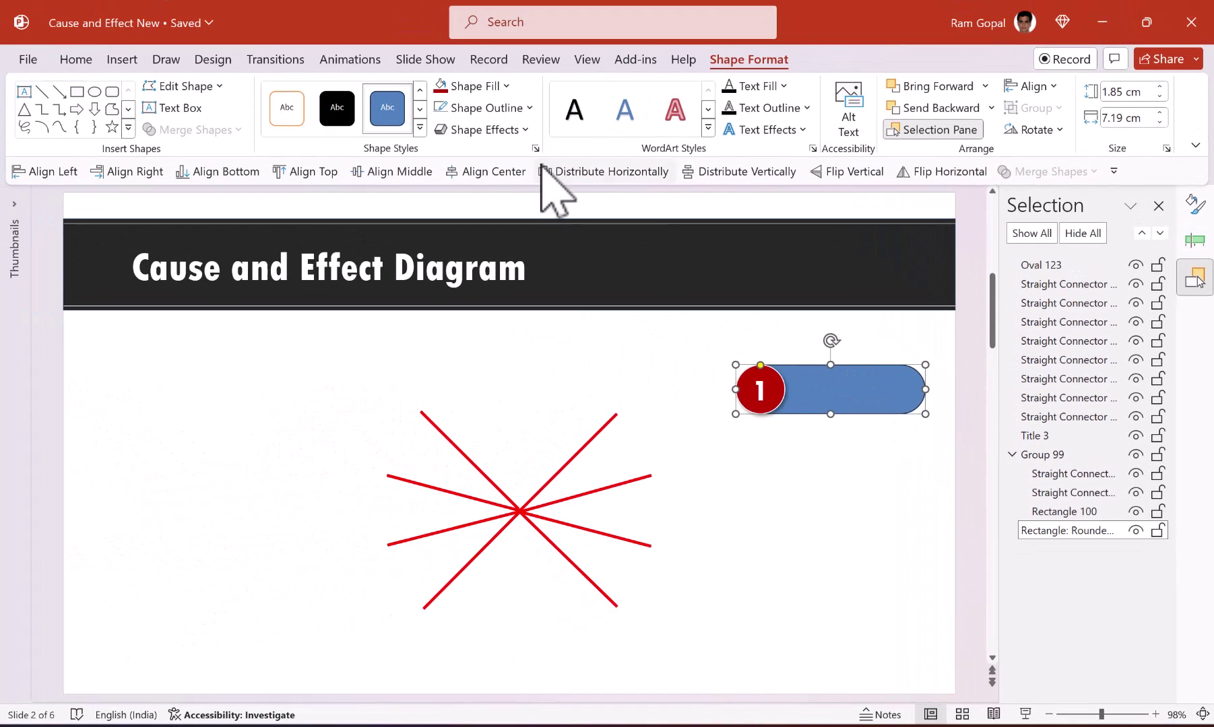
- Fill the pill with light pink
{"action": "left_click", "coordinate": [474, 85]}
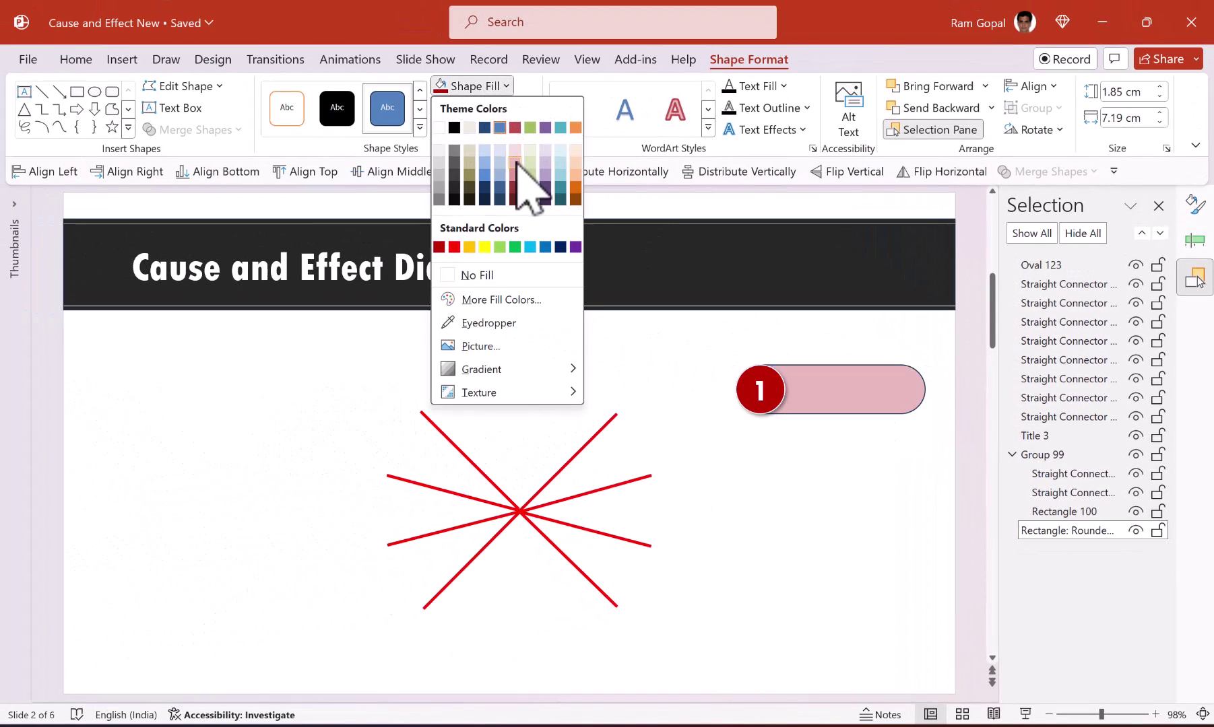
{"action": "left_click", "coordinate": [515, 148]}
{"action": "left_click", "coordinate": [733, 336]}
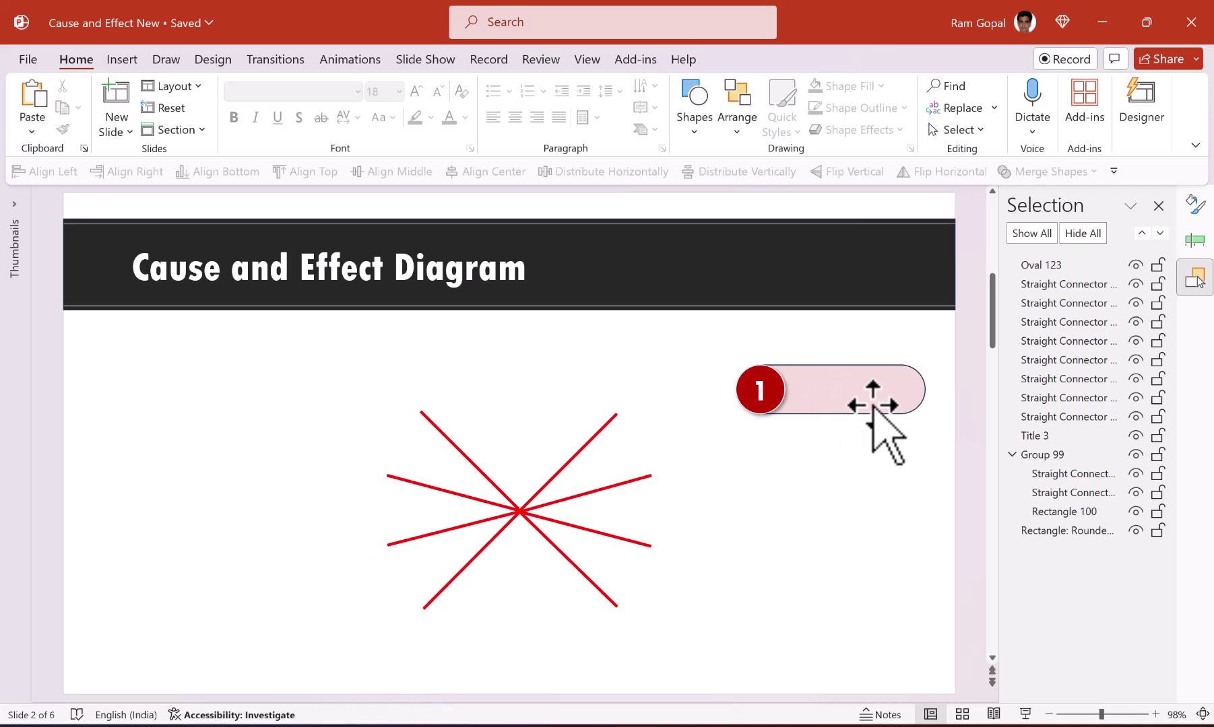
{"action": "left_click", "coordinate": [873, 404]}
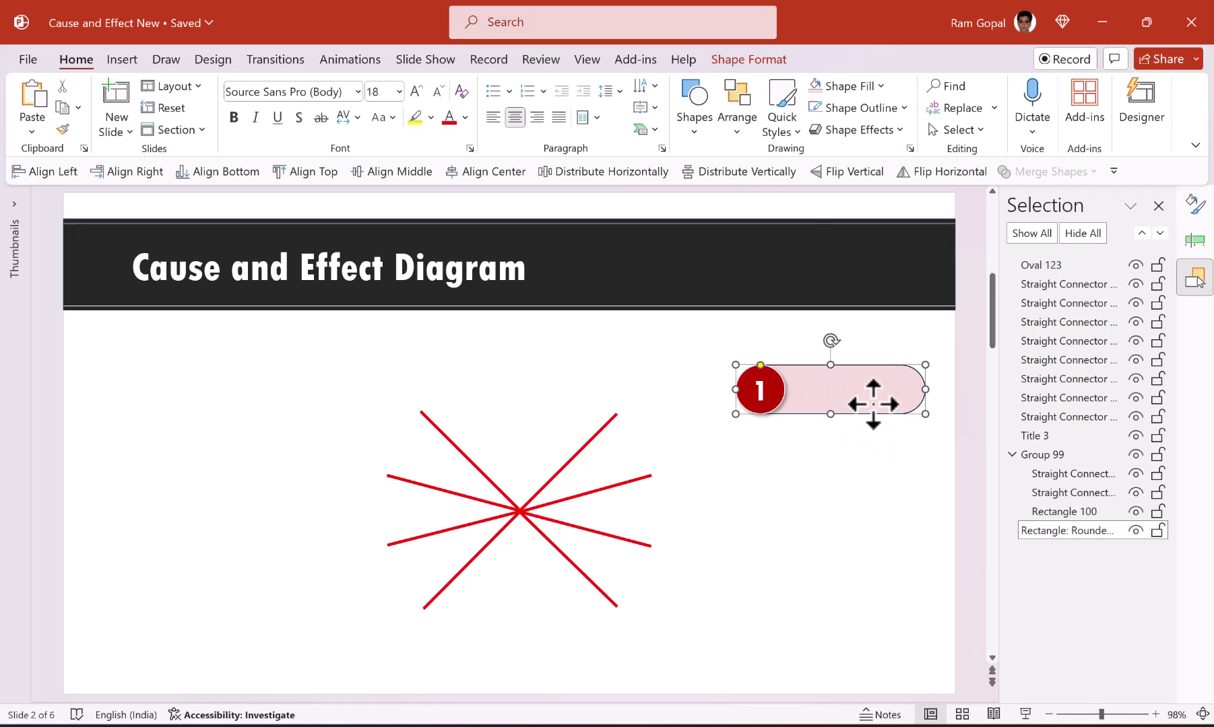
{"action": "left_click", "coordinate": [695, 125]}
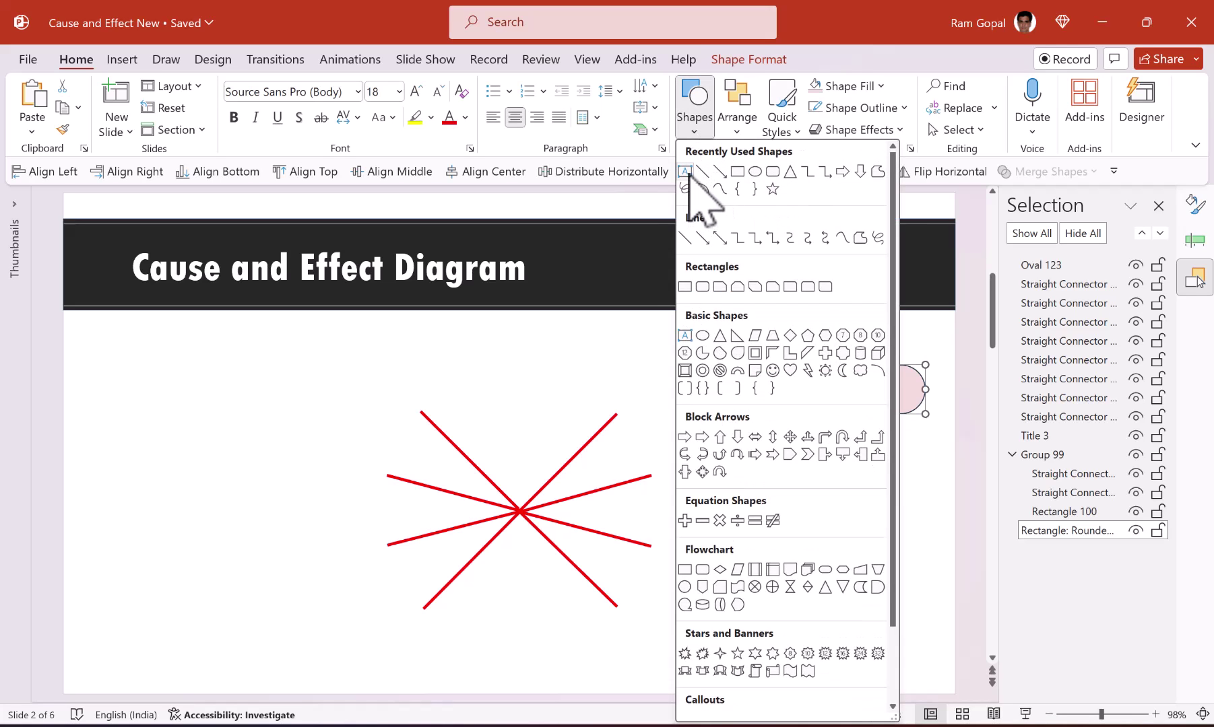
- Add a text box reading 'Your text here' at 20 pt font size
{"action": "left_click", "coordinate": [684, 171]}
{"action": "left_click", "coordinate": [722, 465]}
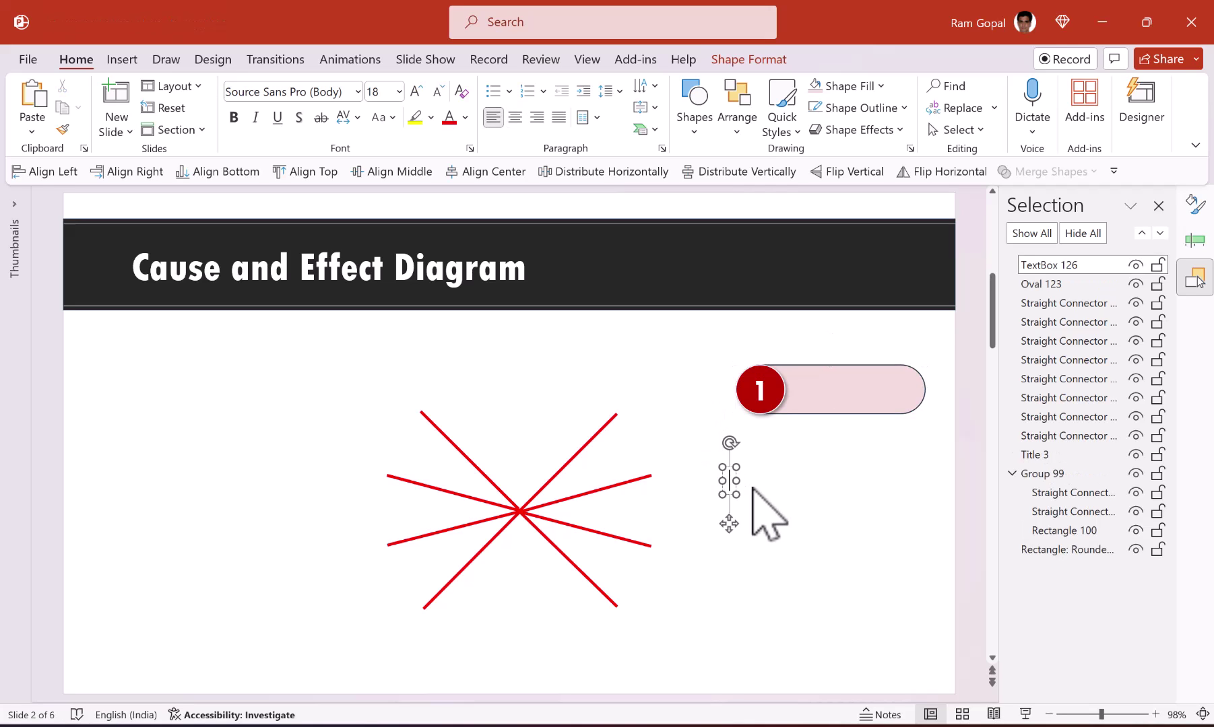
{"action": "type", "text": "Your text here"}
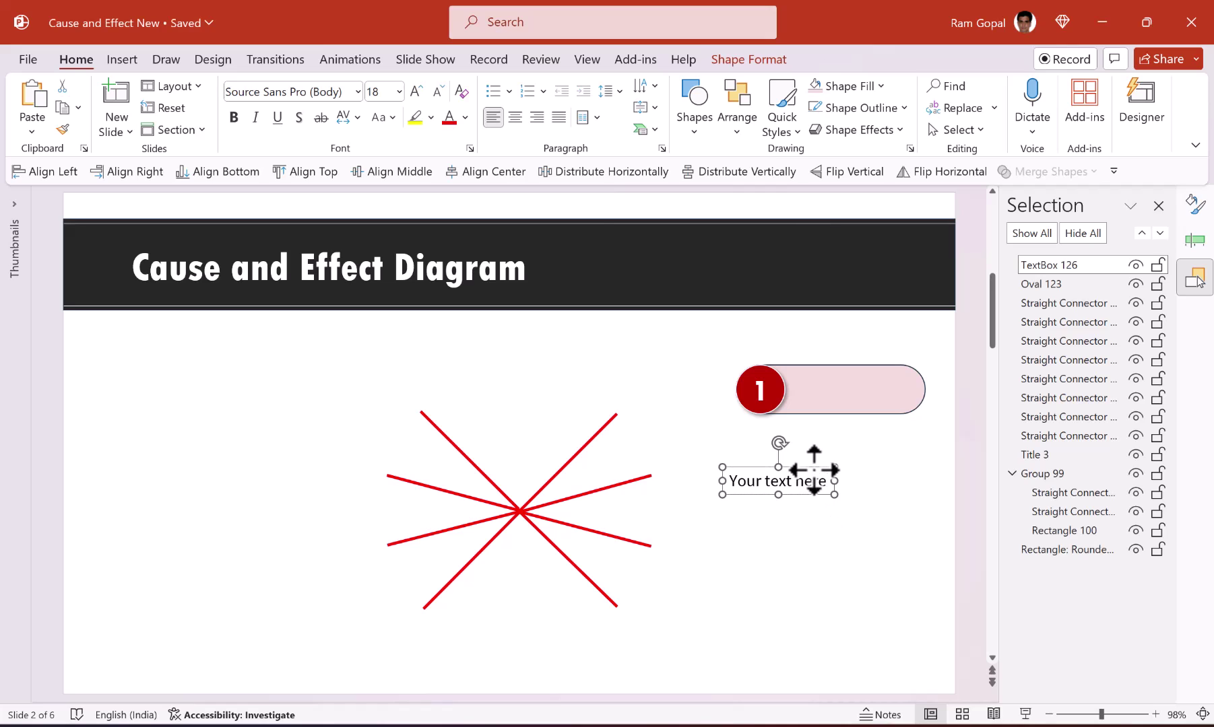
{"action": "left_click", "coordinate": [418, 91]}
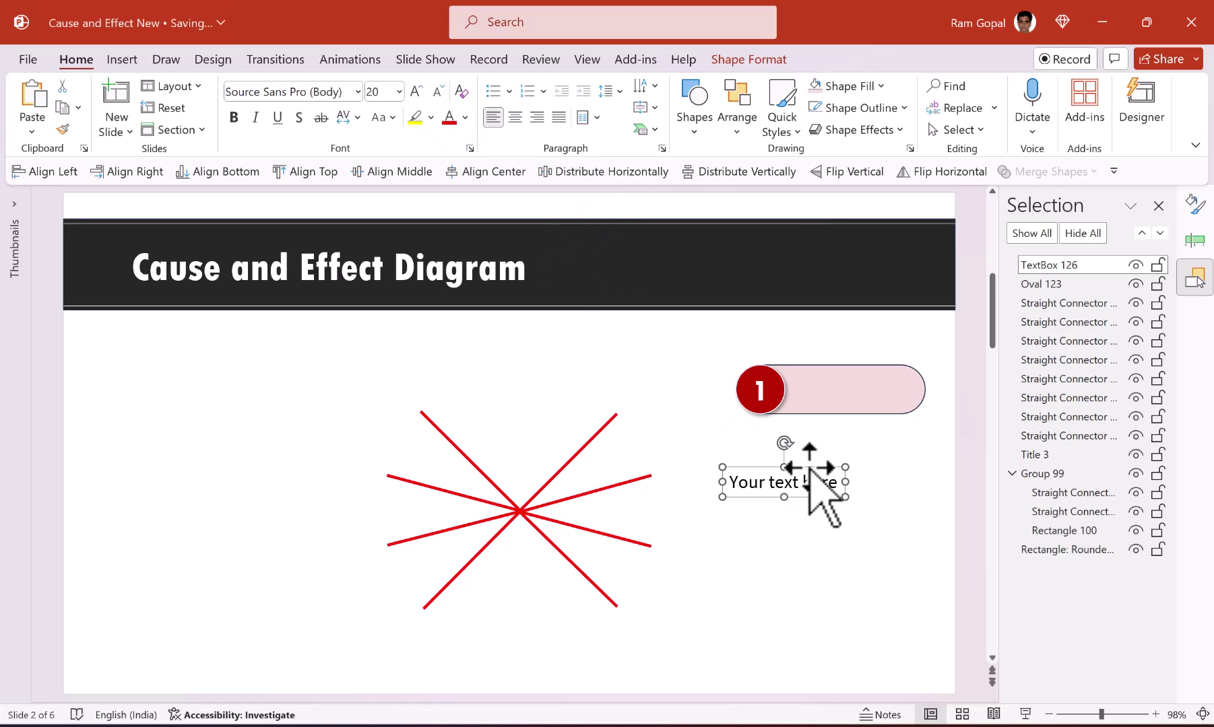
- Move the label into the pink pill and group the two with Ctrl+G
{"action": "left_click_drag", "start_coordinate": [805, 475], "coordinate": [872, 377]}
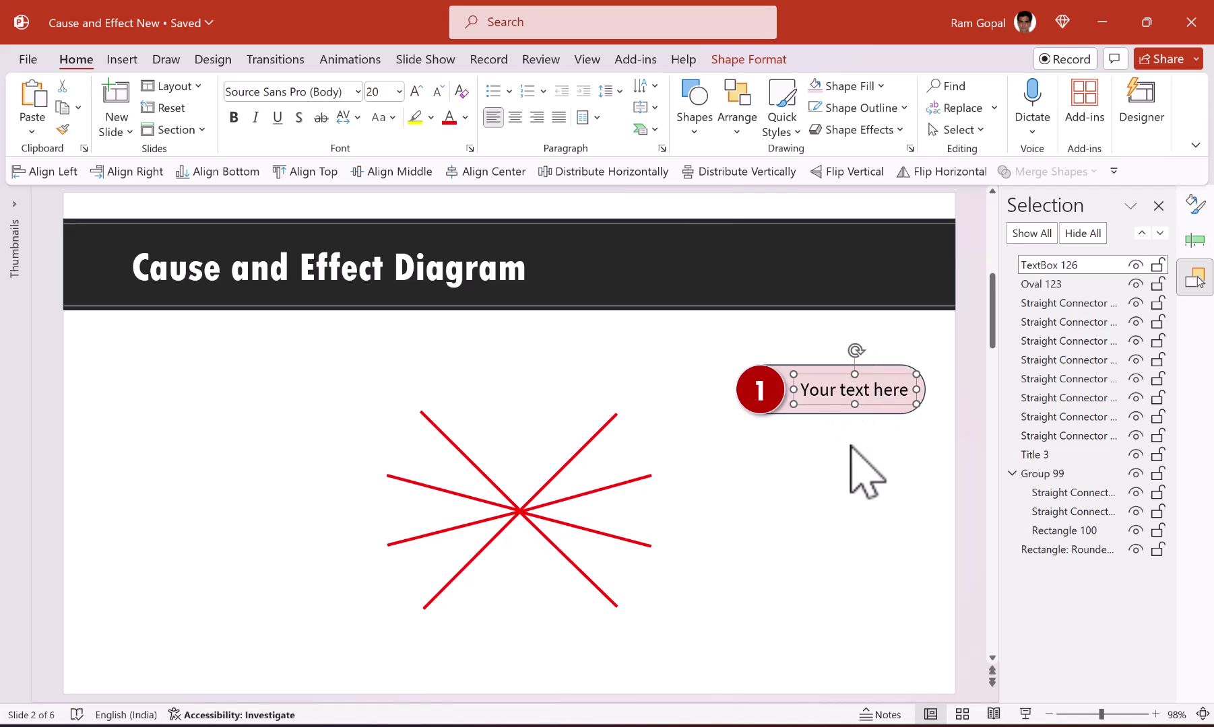
{"action": "left_click", "coordinate": [856, 408], "text": "shift"}
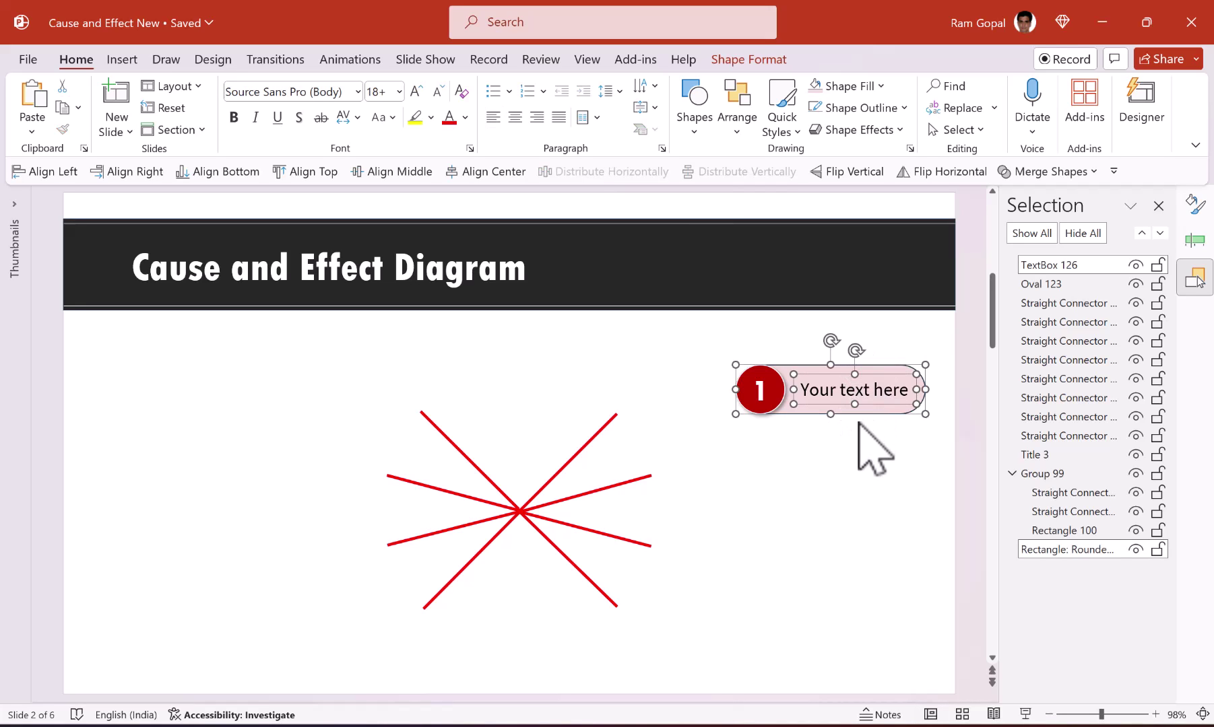
{"action": "key", "text": "ctrl+g"}
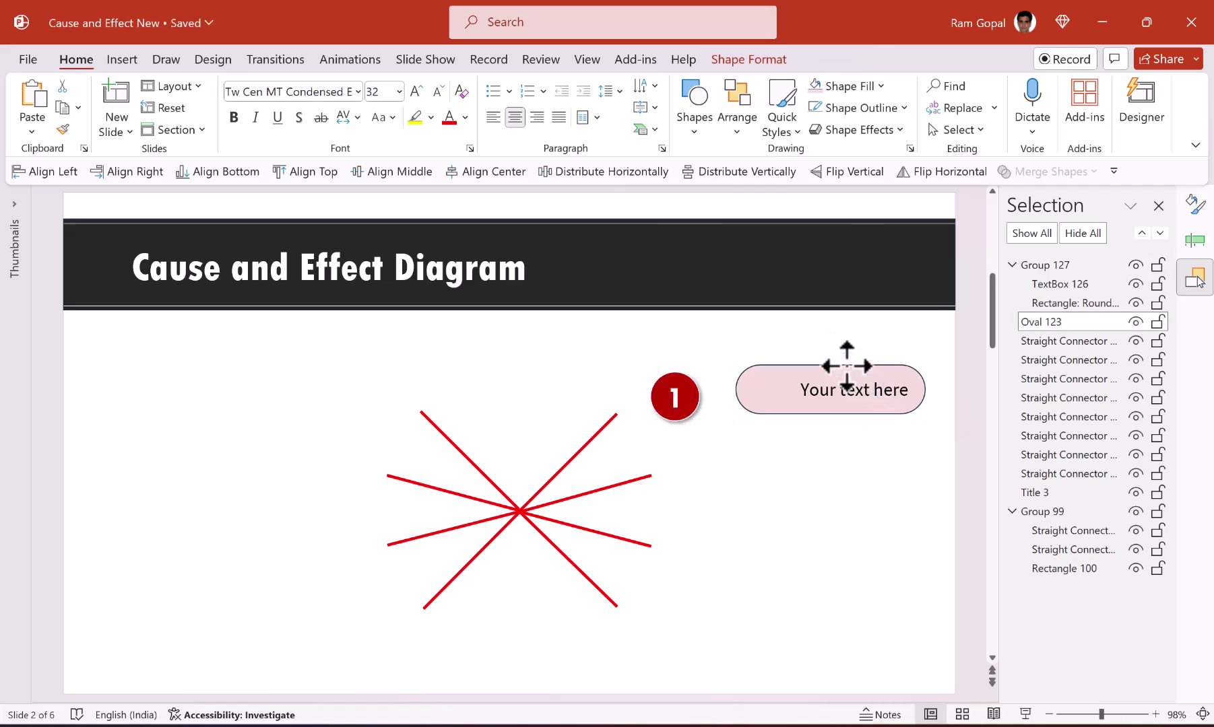
- Send the pill-and-label group to the back so the red '1' circle shows on top
{"action": "right_click", "coordinate": [867, 370]}
{"action": "left_click", "coordinate": [912, 184]}
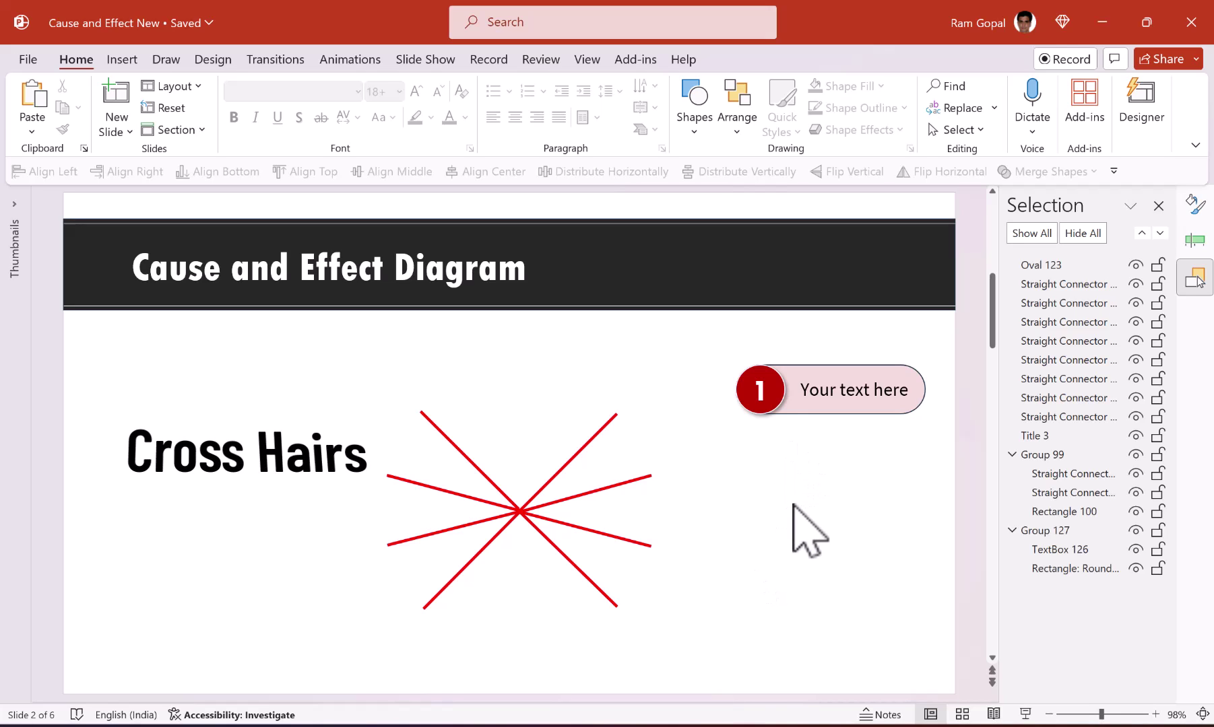
- Duplicate the red numbered circle near the spokes' upper-right end and give the copy no fill
{"action": "left_click", "coordinate": [780, 404]}
{"action": "left_click_drag", "start_coordinate": [781, 404], "coordinate": [682, 416]}
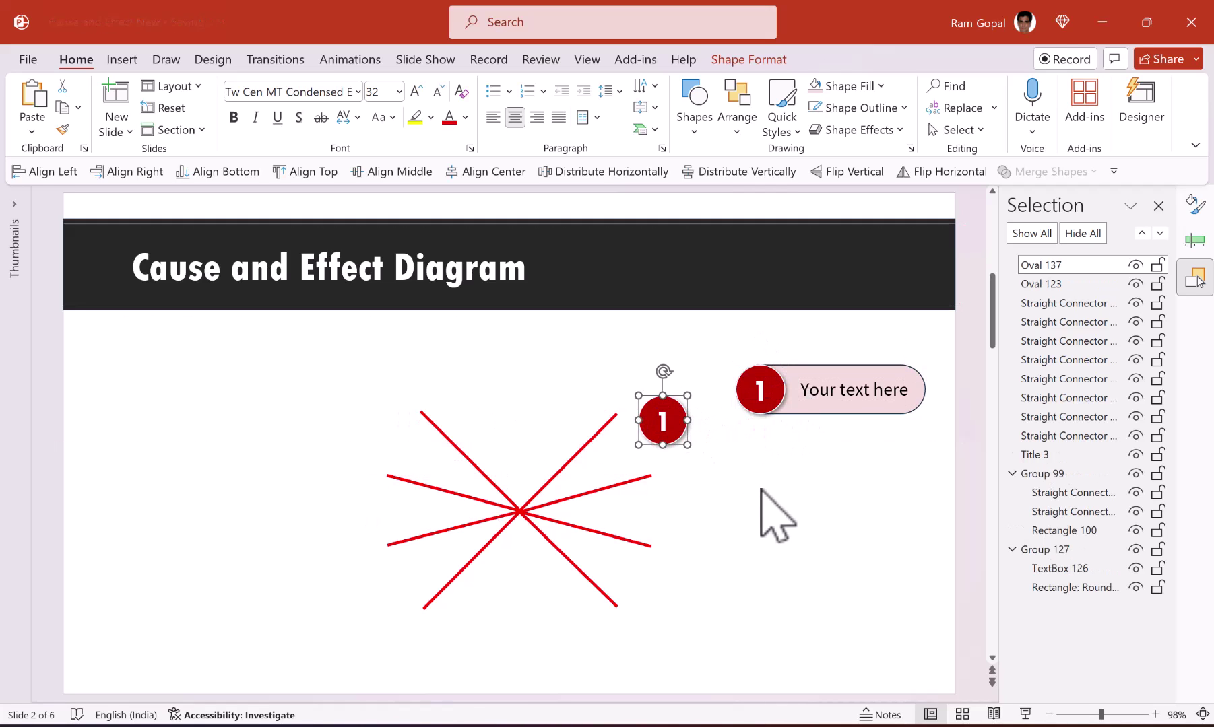
{"action": "left_click", "coordinate": [865, 86]}
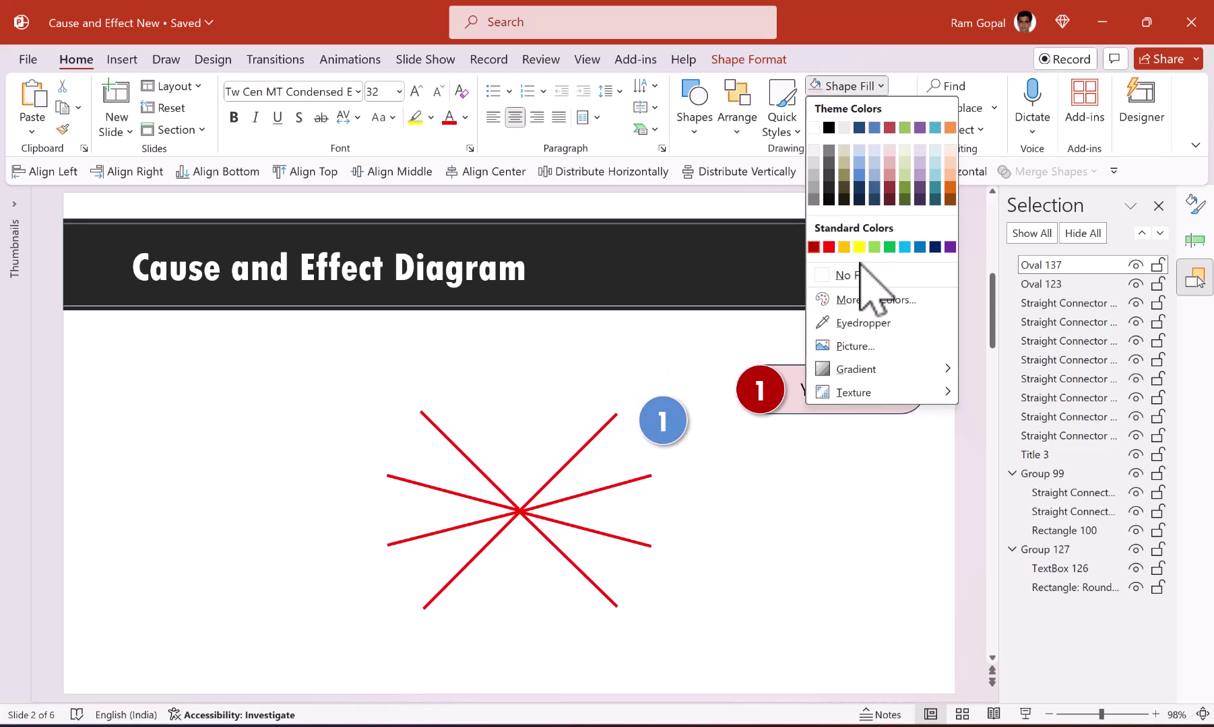
{"action": "left_click", "coordinate": [859, 278]}
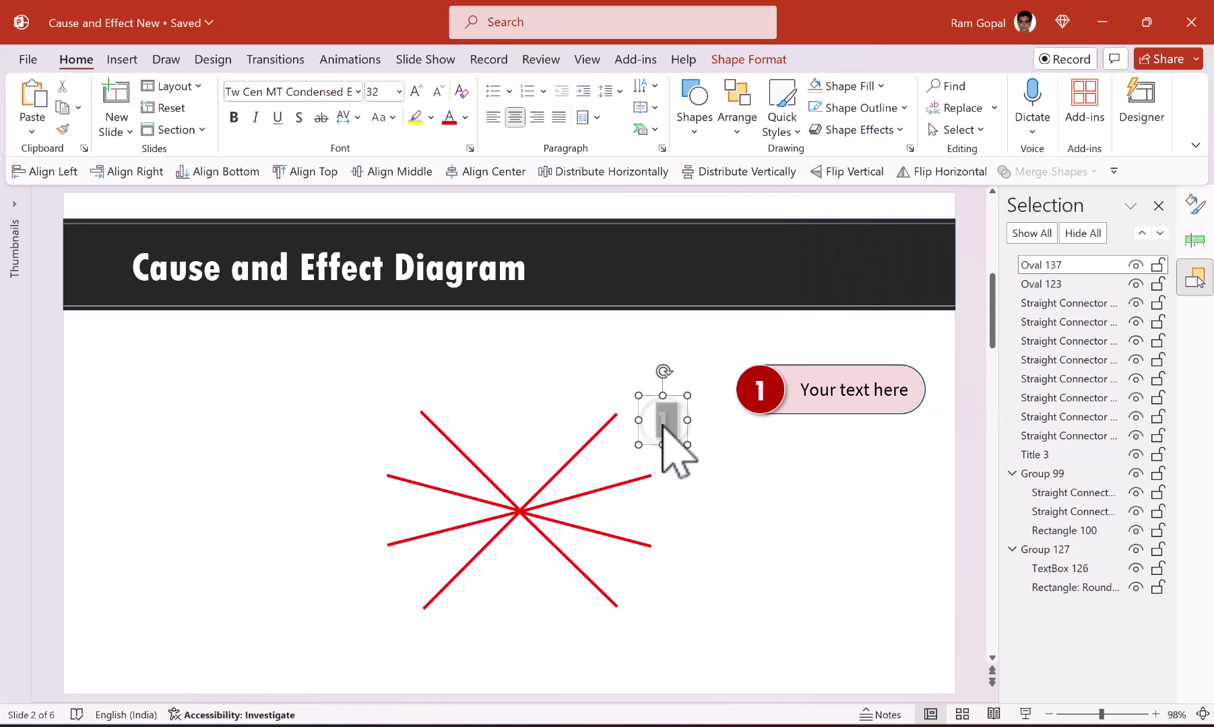
- Delete the copy's number and give it a black outline with no shadow effect
{"action": "key", "text": "Delete"}
{"action": "left_click", "coordinate": [858, 109]}
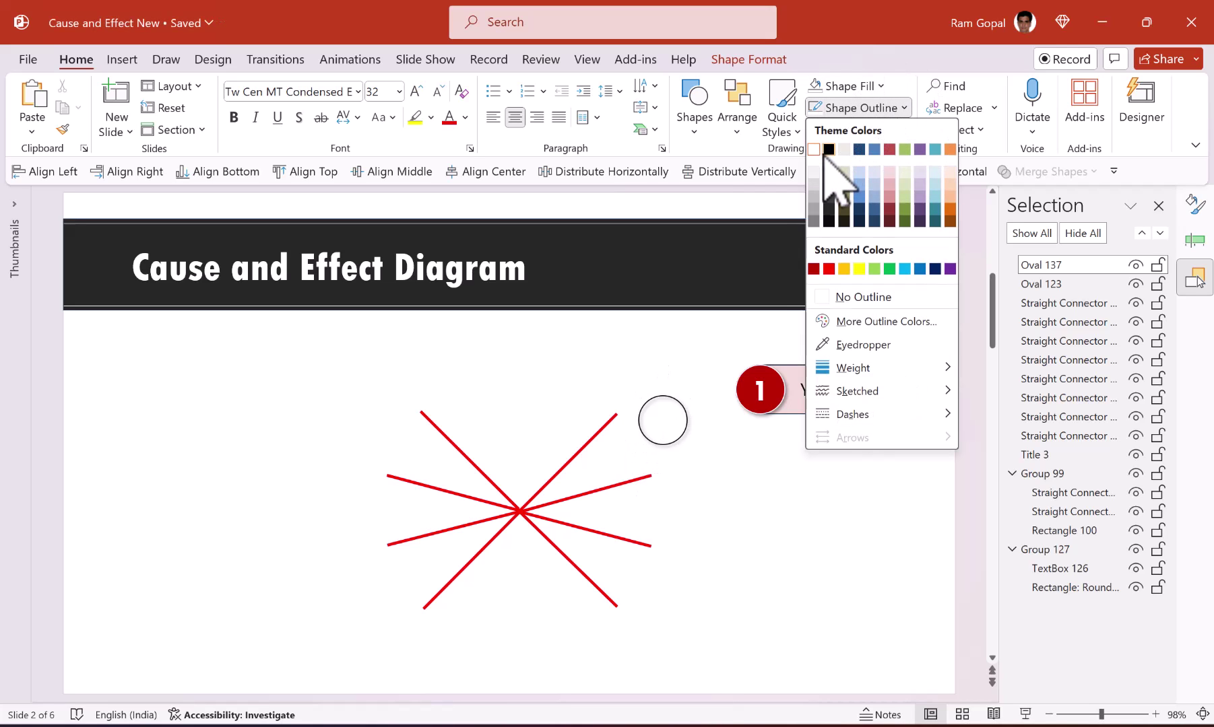
{"action": "left_click", "coordinate": [828, 150]}
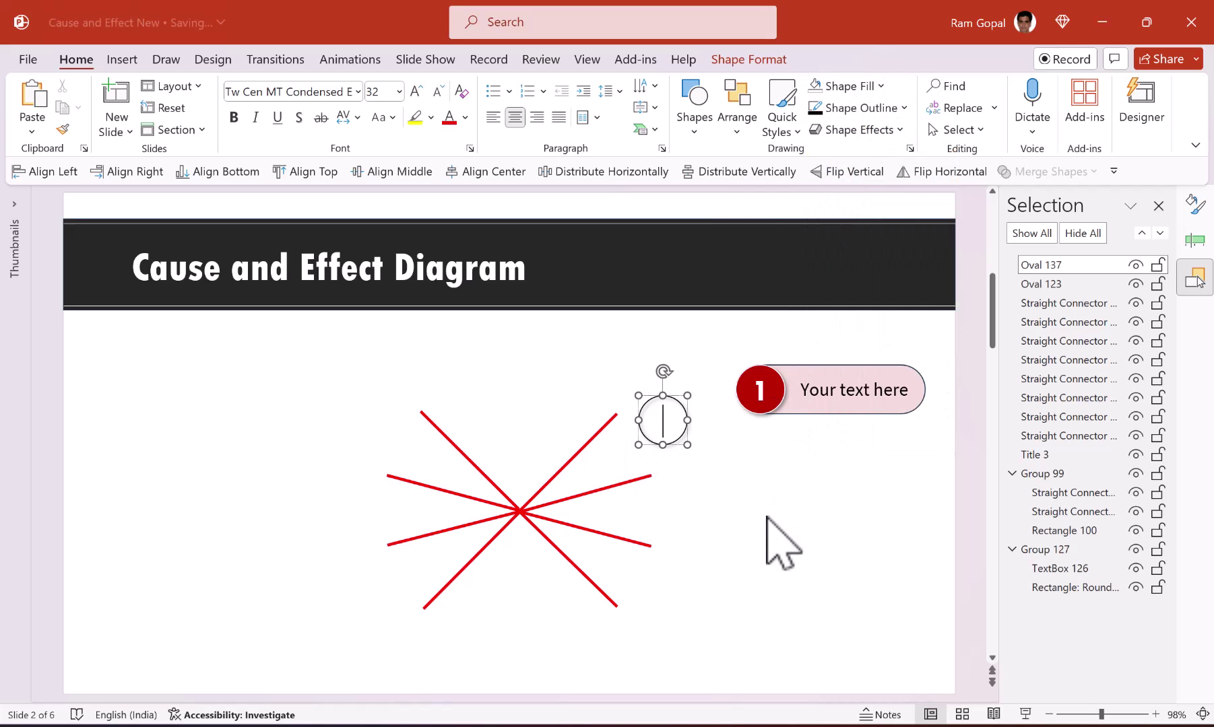
{"action": "left_click", "coordinate": [882, 129]}
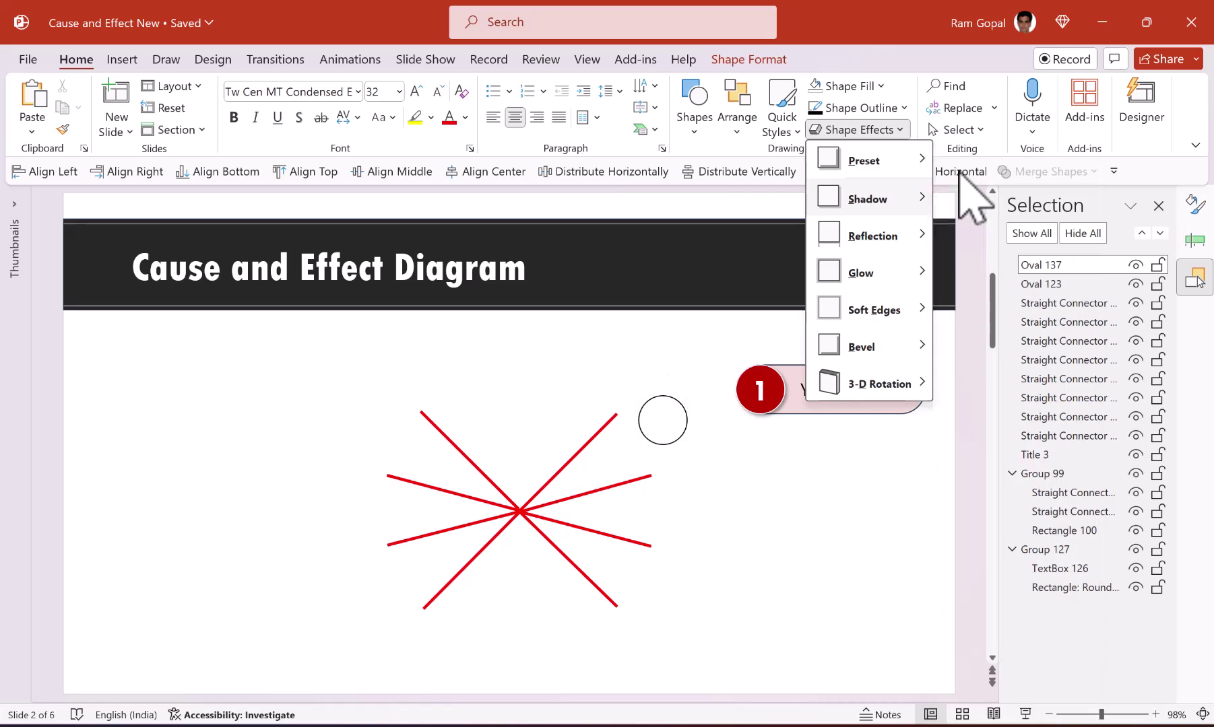
{"action": "left_click", "coordinate": [792, 466]}
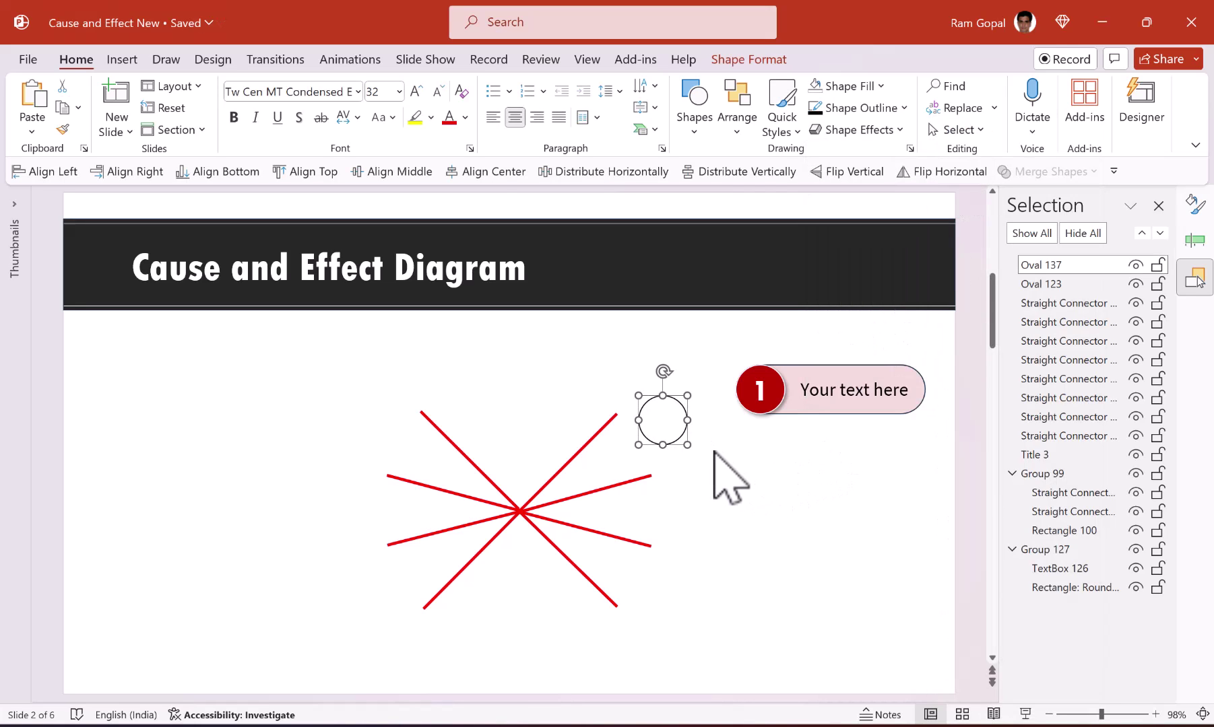